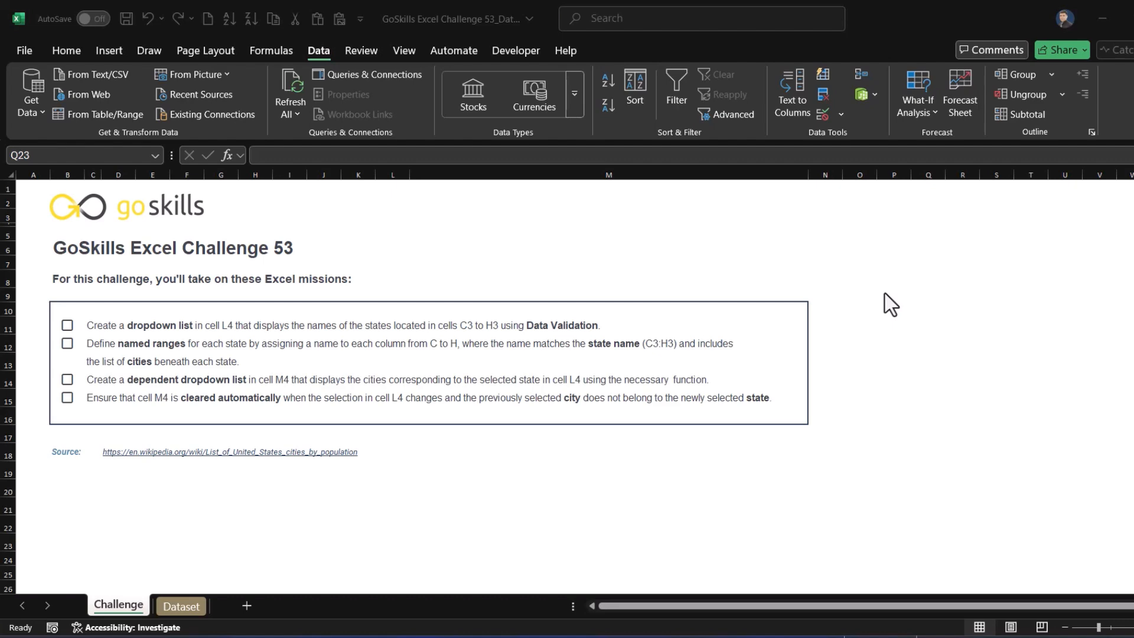
Step: Add list data validation to cell L4 on the Dataset sheet, using the state headers in $C$3:$H$3 as the source
left_click(182, 607)
left_click(183, 604)
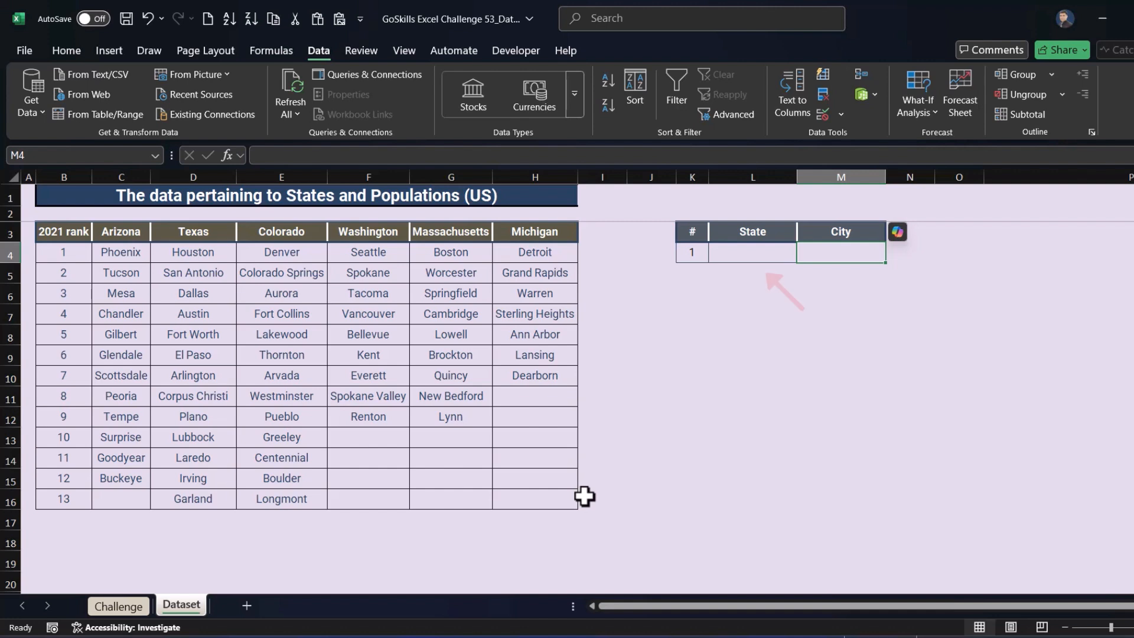
left_click(756, 249)
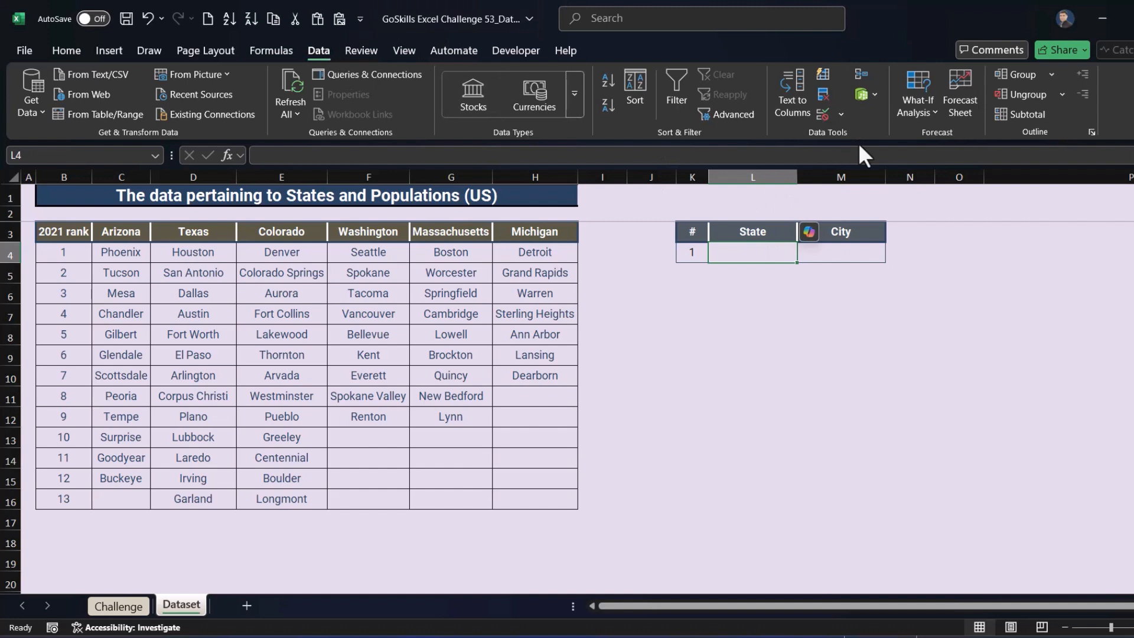
left_click(840, 113)
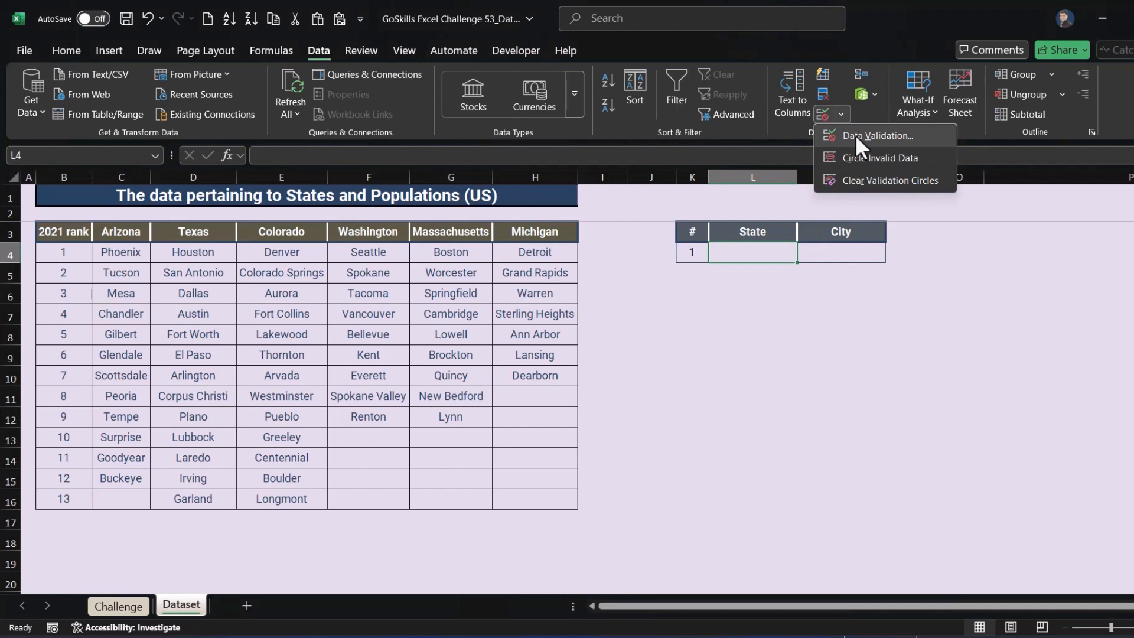
left_click(855, 135)
left_click(319, 256)
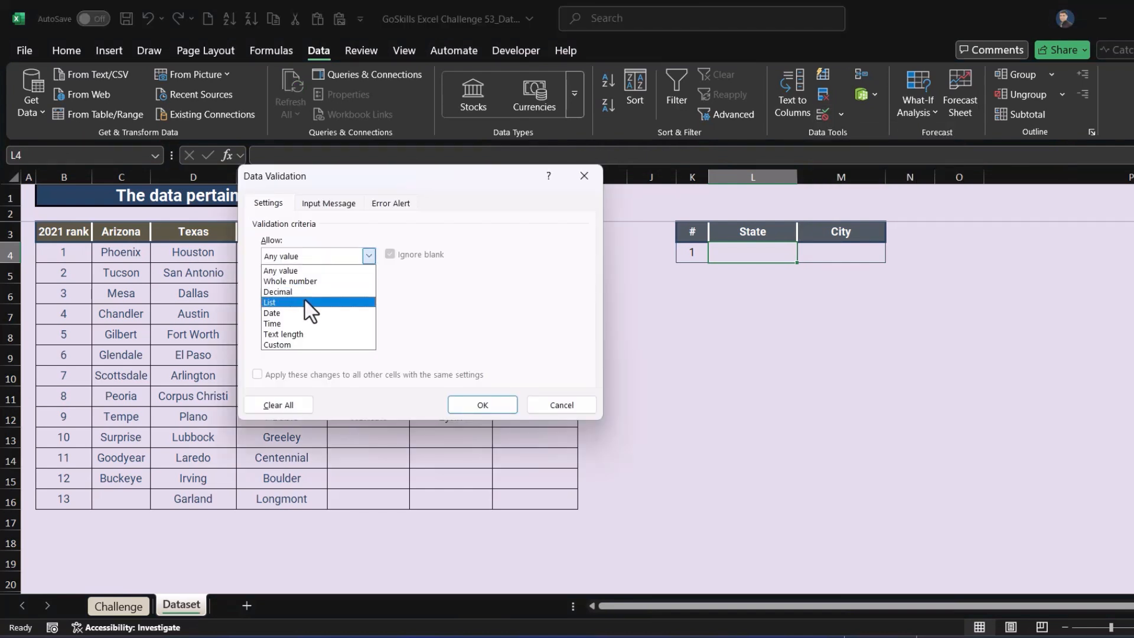
left_click(304, 301)
left_click(304, 322)
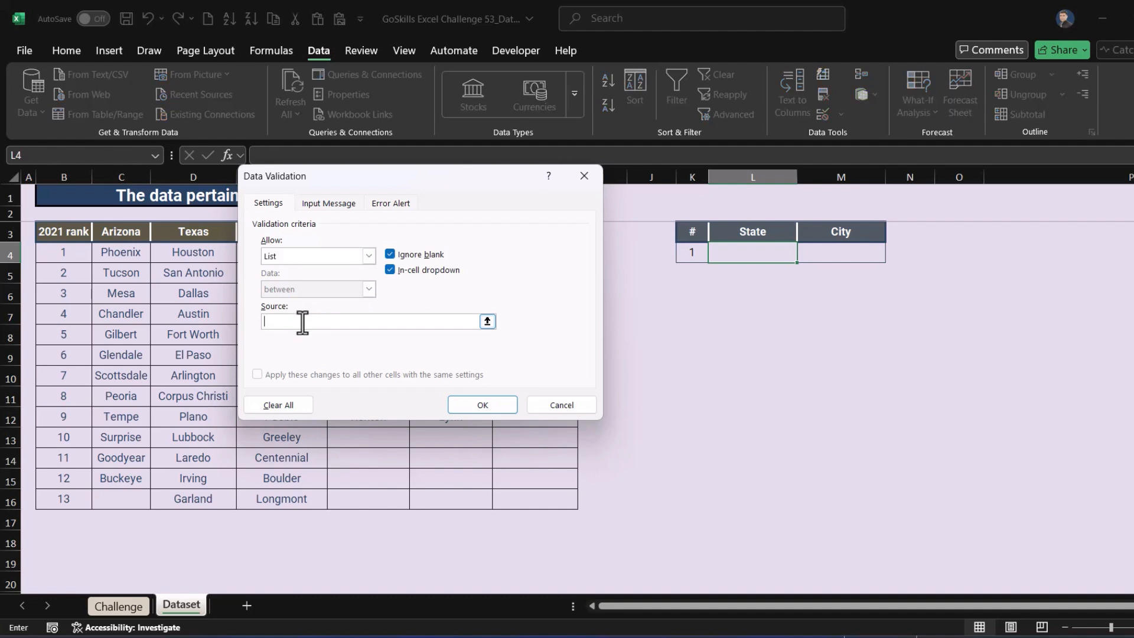
left_click(487, 321)
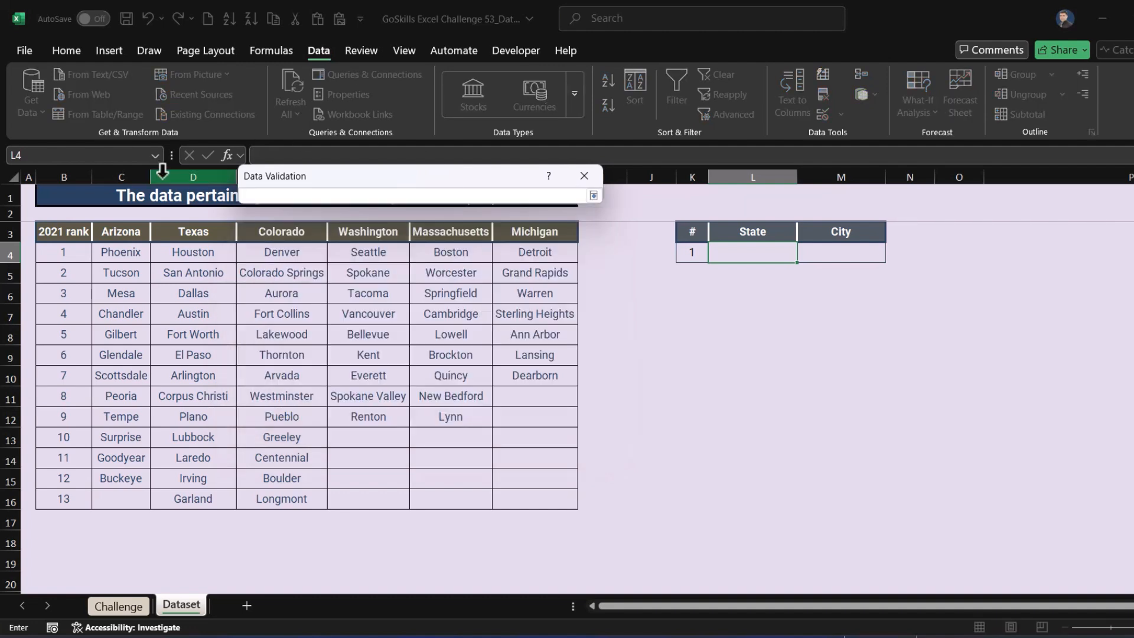
left_click_drag(115, 229, 529, 230)
left_click(594, 196)
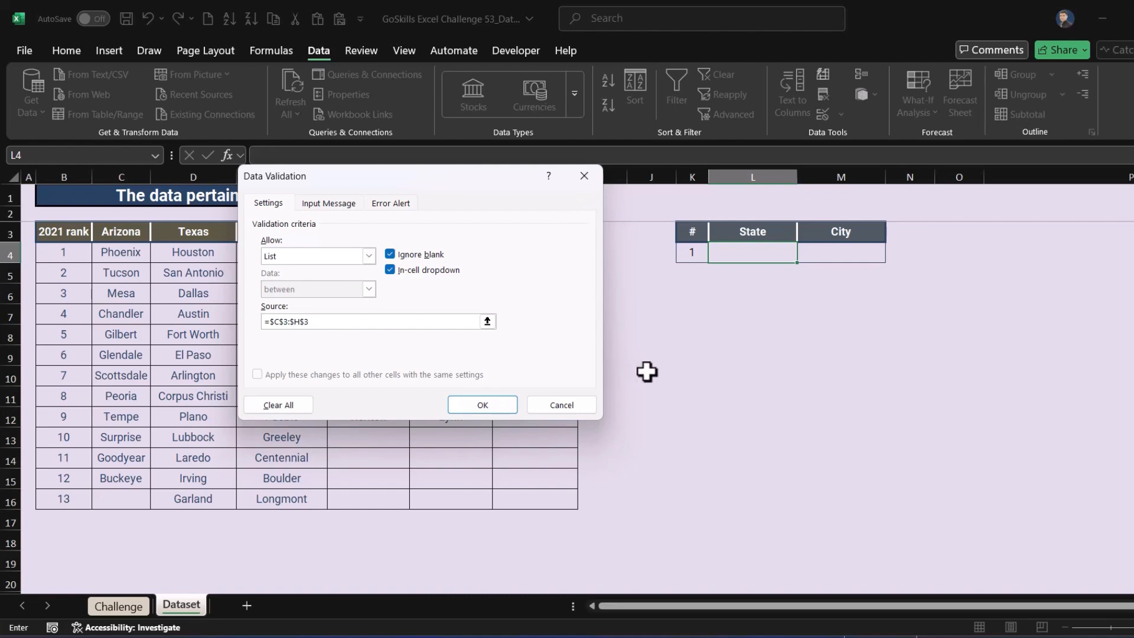
left_click(480, 408)
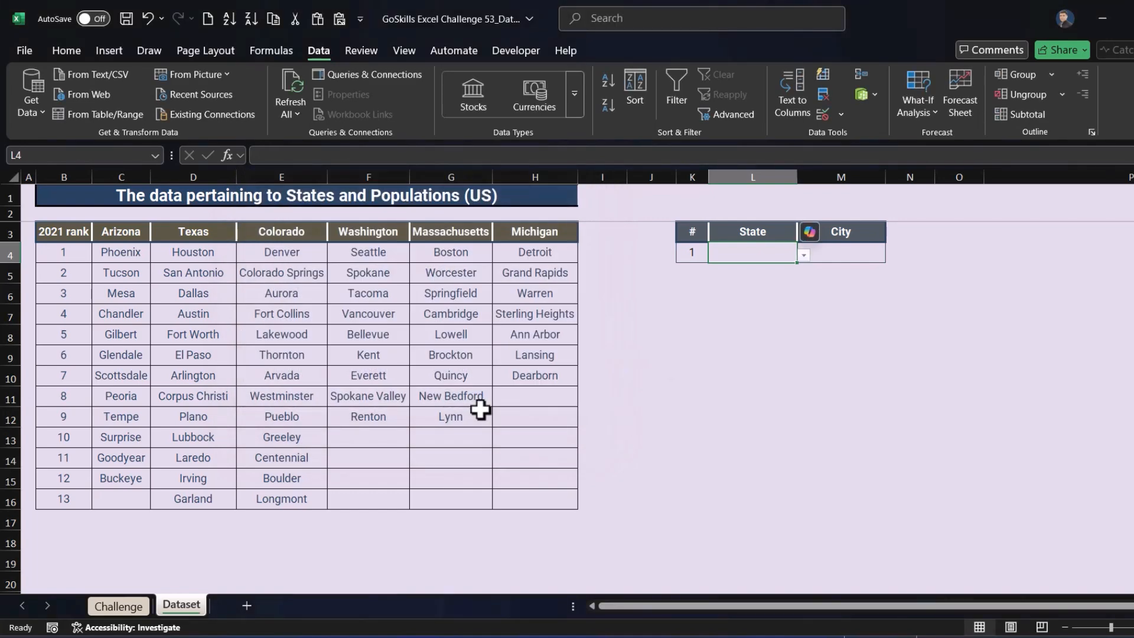
Step: Test the state dropdown in L4 by picking Colorado and switching the choice to Arizona
left_click(804, 256)
left_click(756, 295)
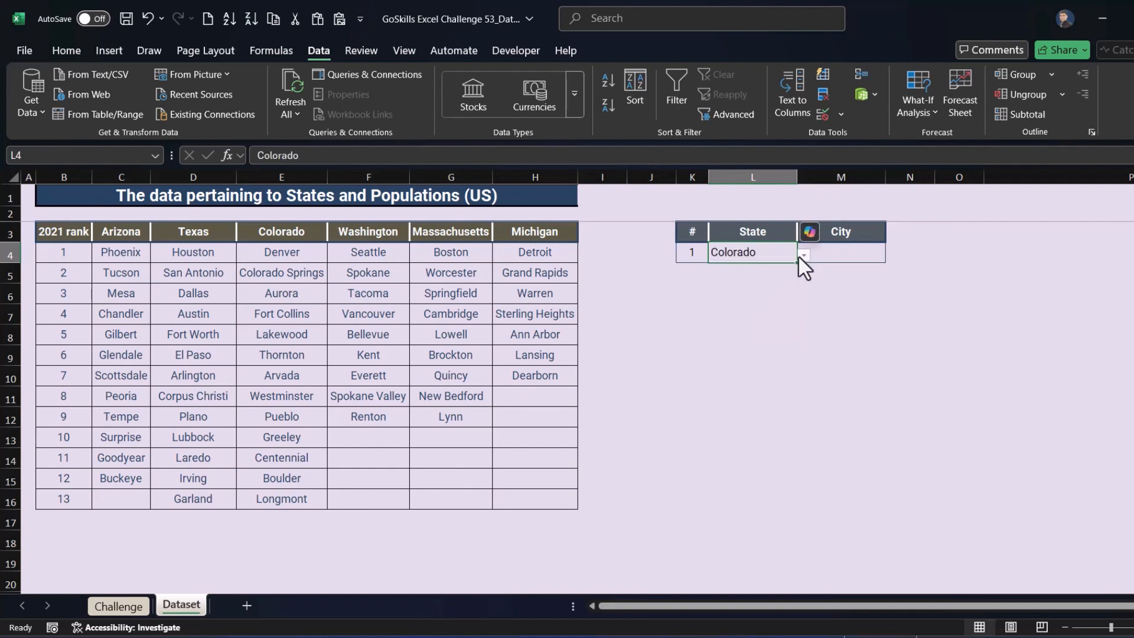
left_click(804, 255)
left_click(765, 268)
left_click(750, 325)
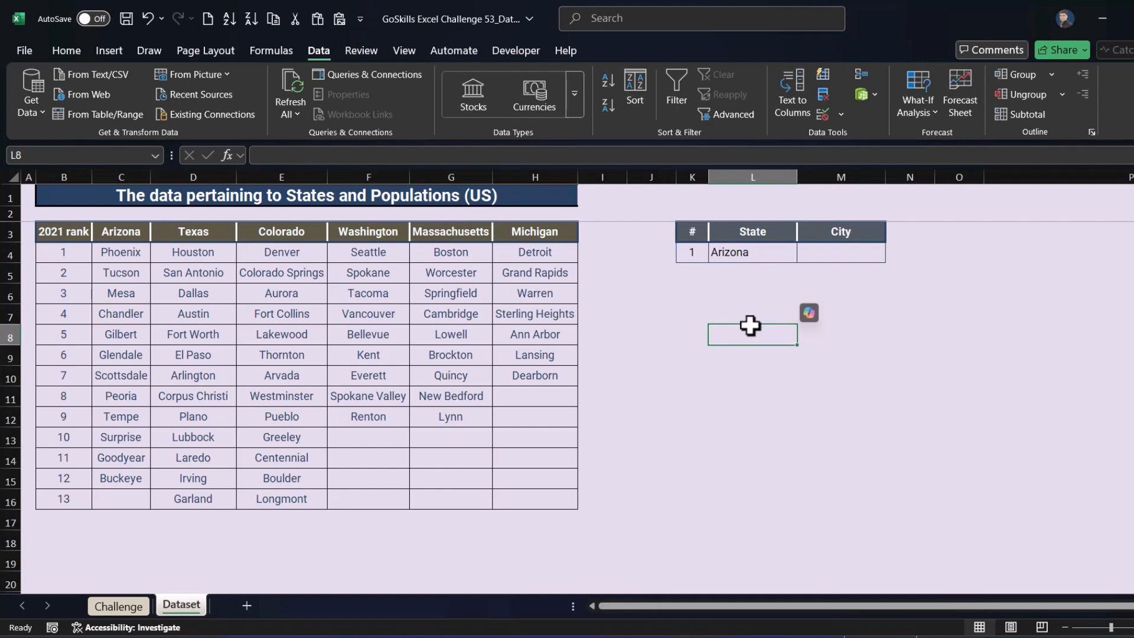
Step: Create named ranges from the top row for each state's header and filled city cells in columns C to H, excluding trailing blanks
left_click_drag(120, 230, 116, 476)
left_click_drag(180, 231, 203, 496, "ctrl")
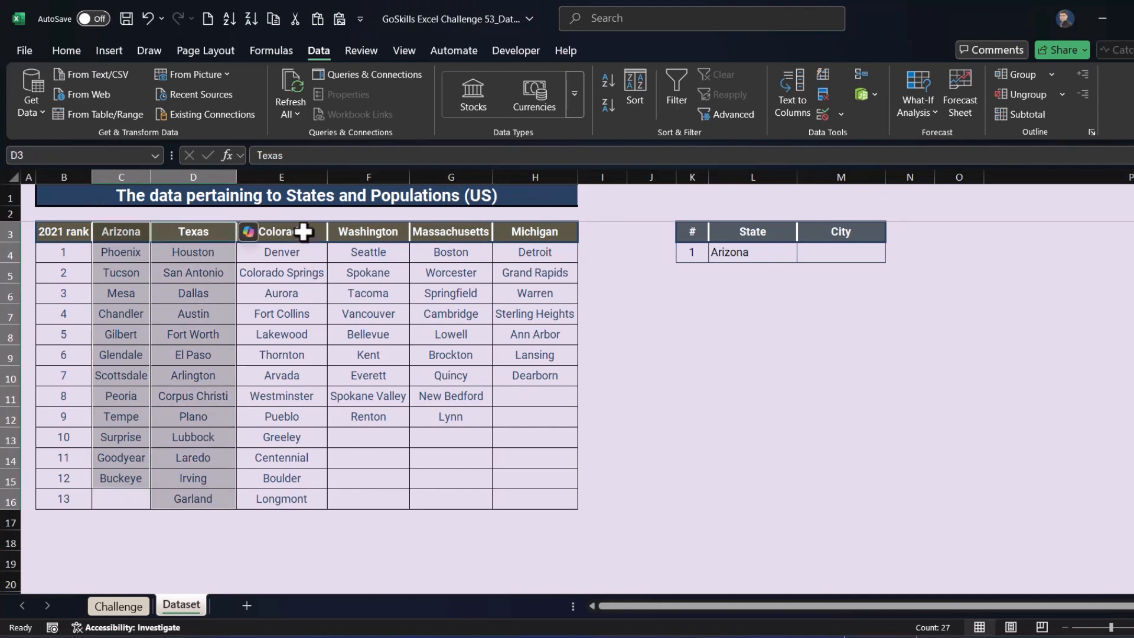
left_click_drag(304, 229, 299, 506, "ctrl")
left_click_drag(354, 232, 375, 412, "ctrl")
left_click_drag(473, 232, 449, 415, "ctrl")
left_click_drag(547, 231, 541, 381, "ctrl")
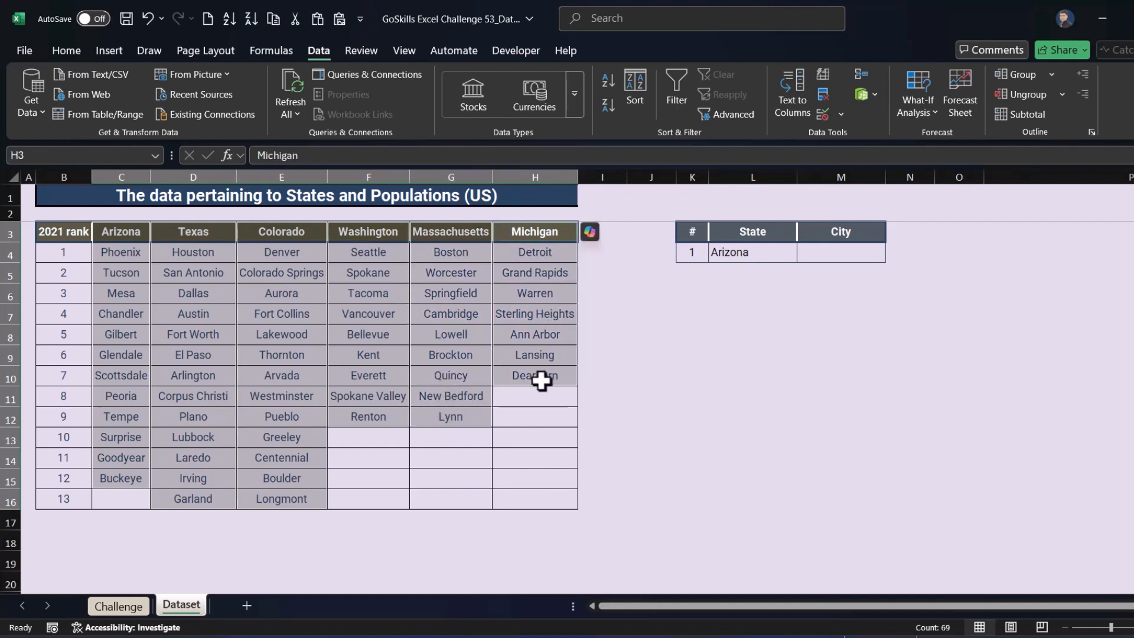
left_click(267, 49)
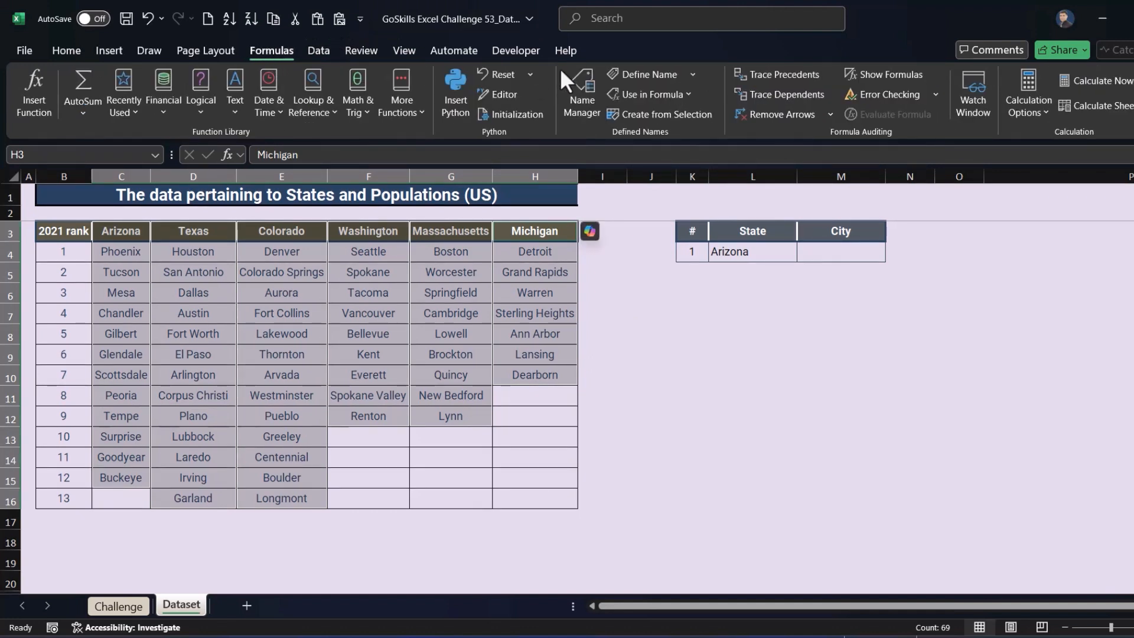
left_click(660, 115)
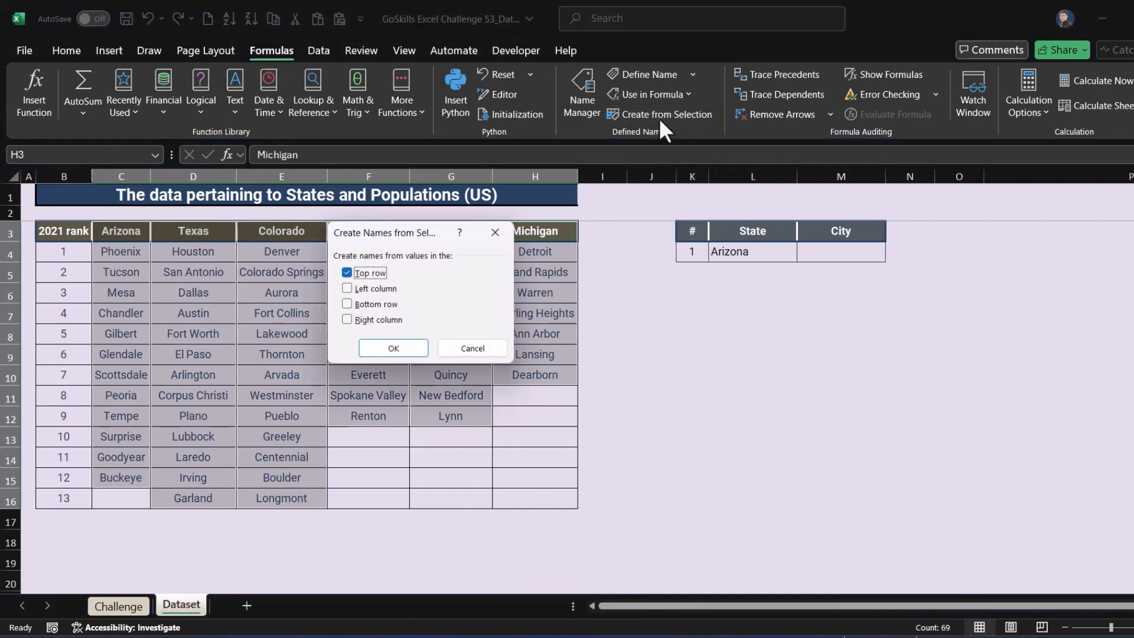
left_click(398, 346)
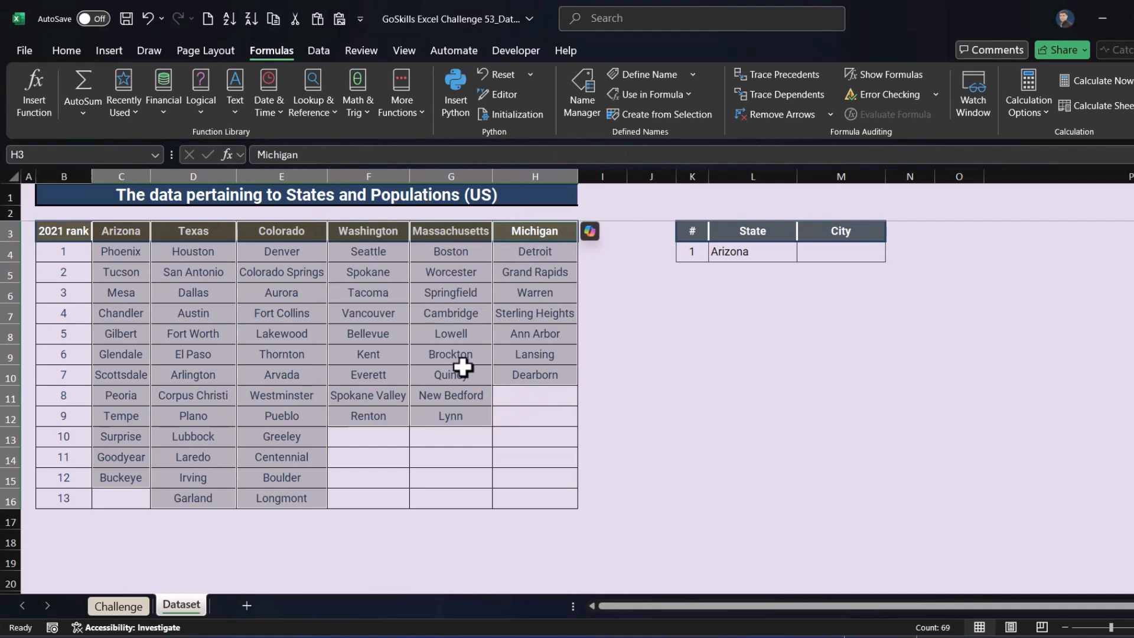
Step: Review the state named ranges and the cells they refer to in the Name Manager, including Colorado, Massachusetts and Michigan
left_click(582, 90)
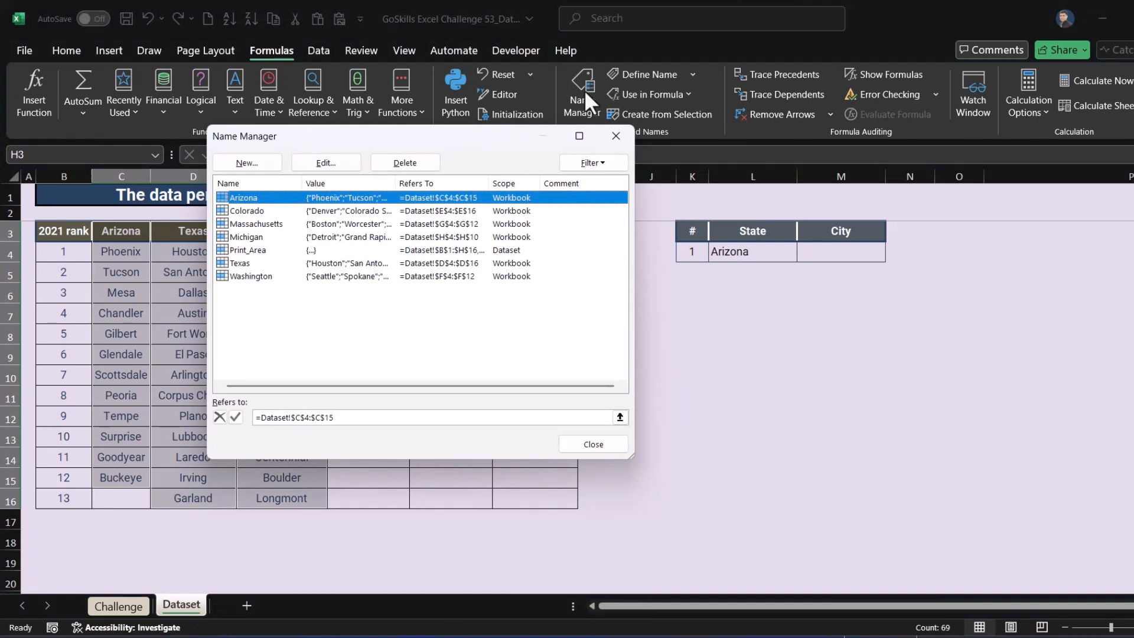
left_click(247, 211)
left_click(257, 225)
left_click(257, 239)
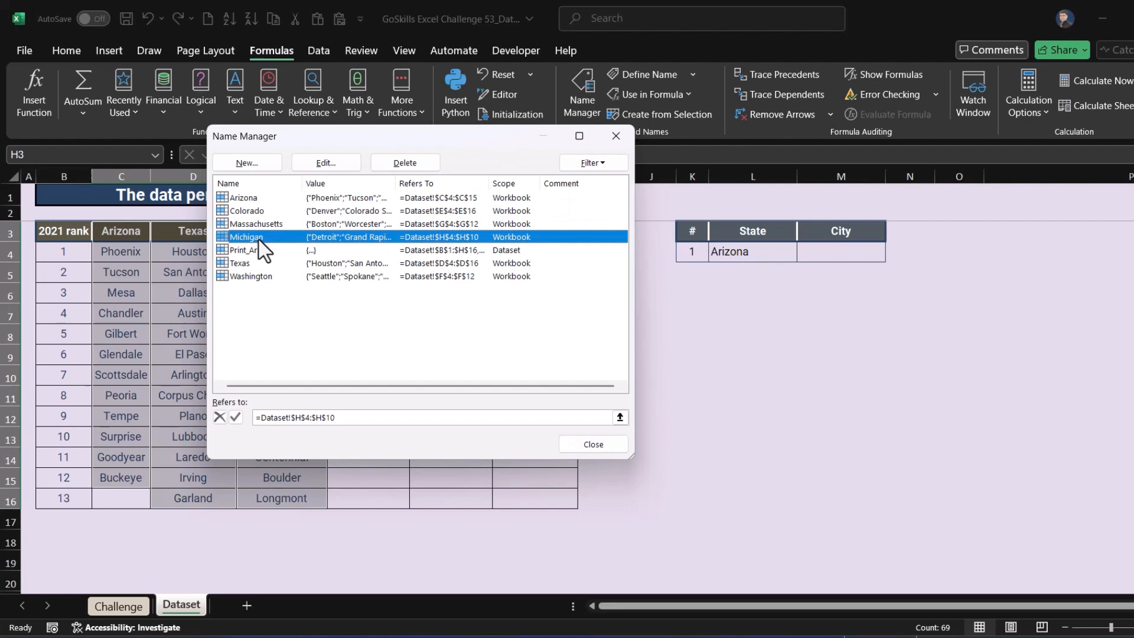
left_click(586, 443)
left_click(673, 400)
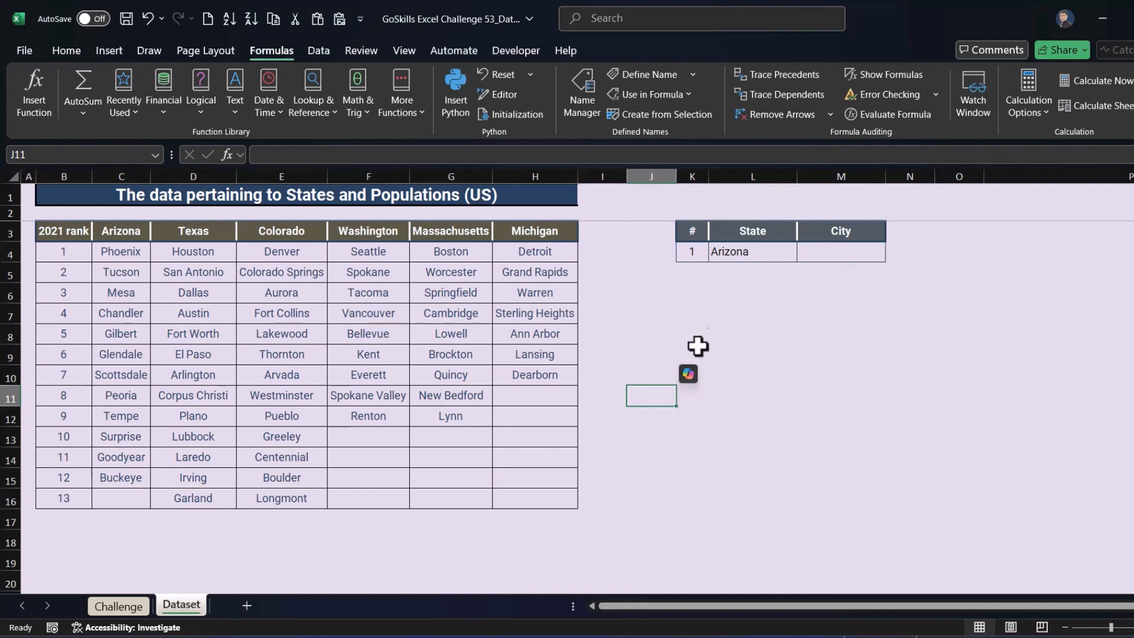
Step: Add list data validation to the City cell M4 with the source =Indirect($L$4)
left_click(853, 251)
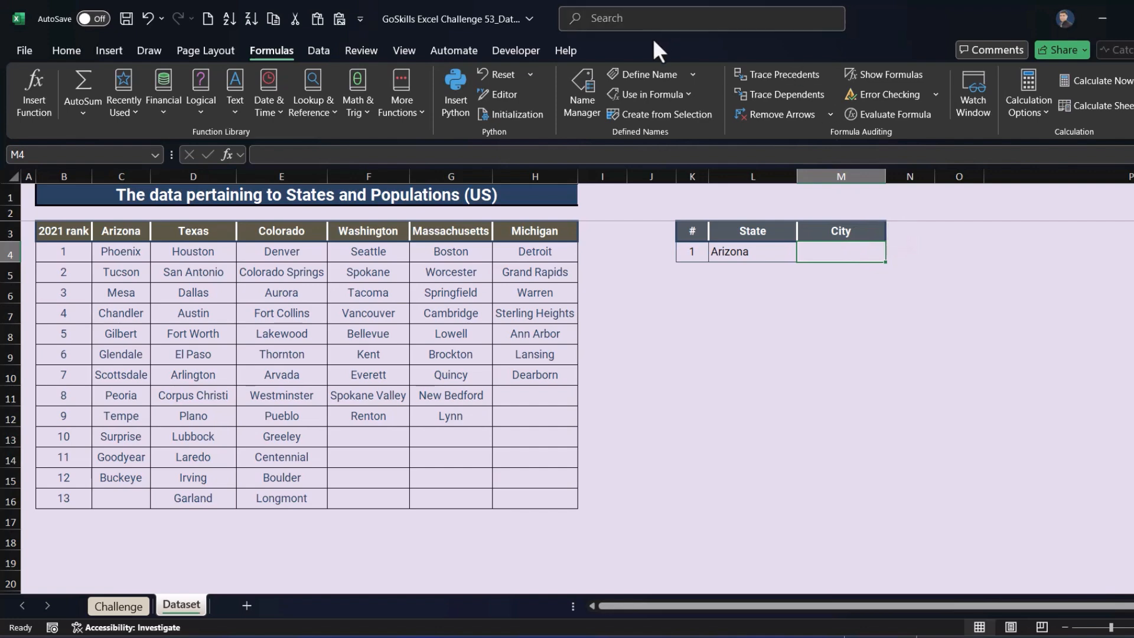
left_click(317, 51)
left_click(842, 115)
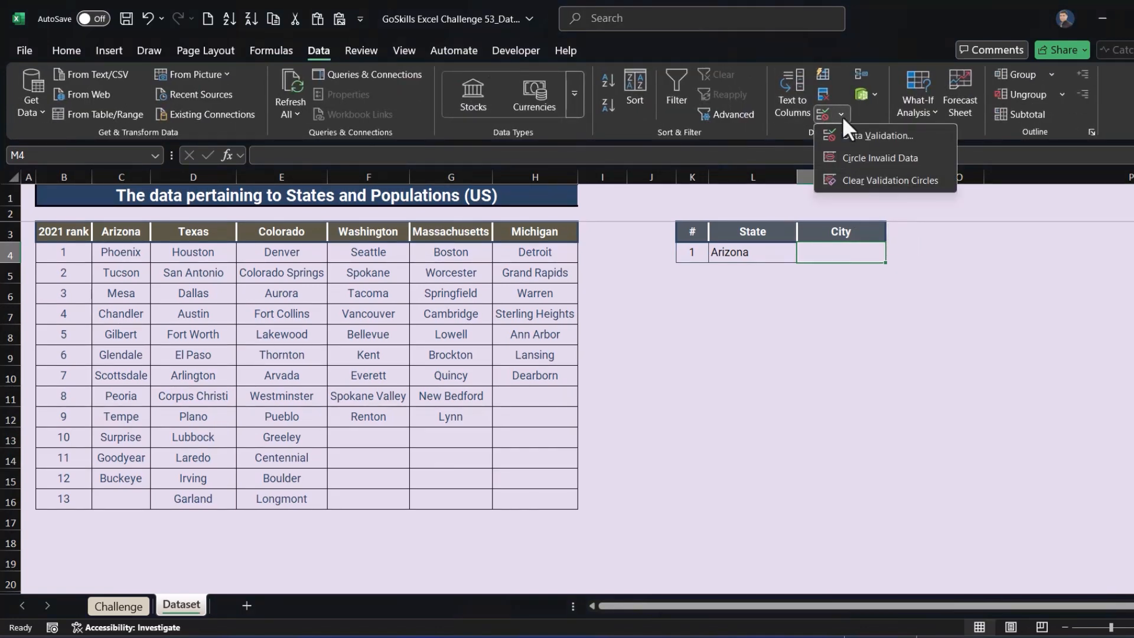
left_click(873, 137)
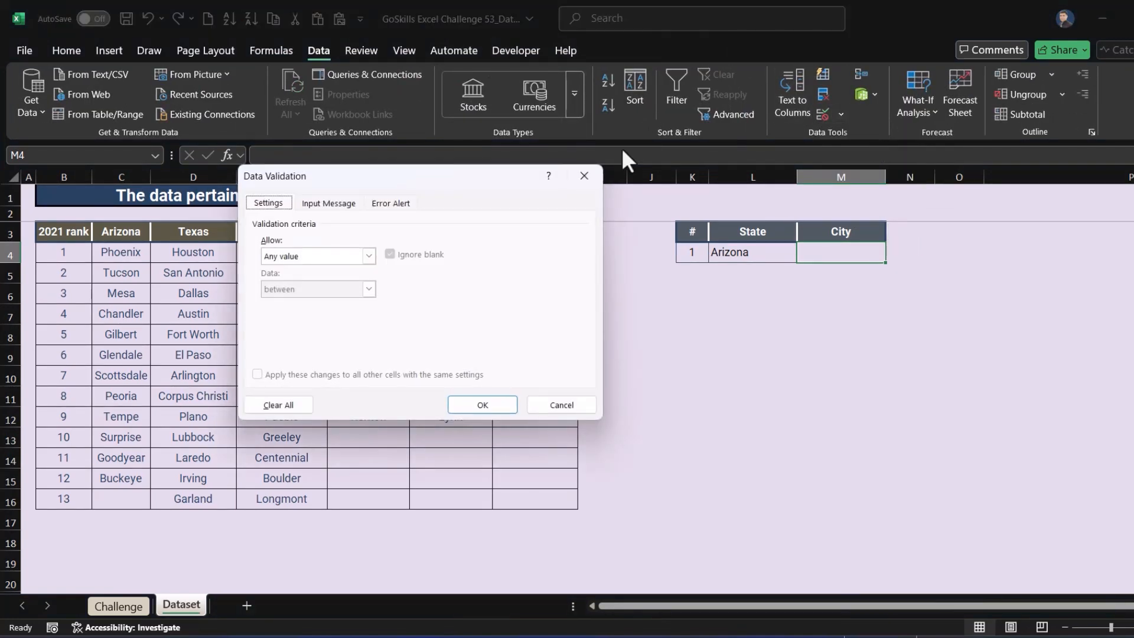
left_click(346, 255)
left_click(322, 302)
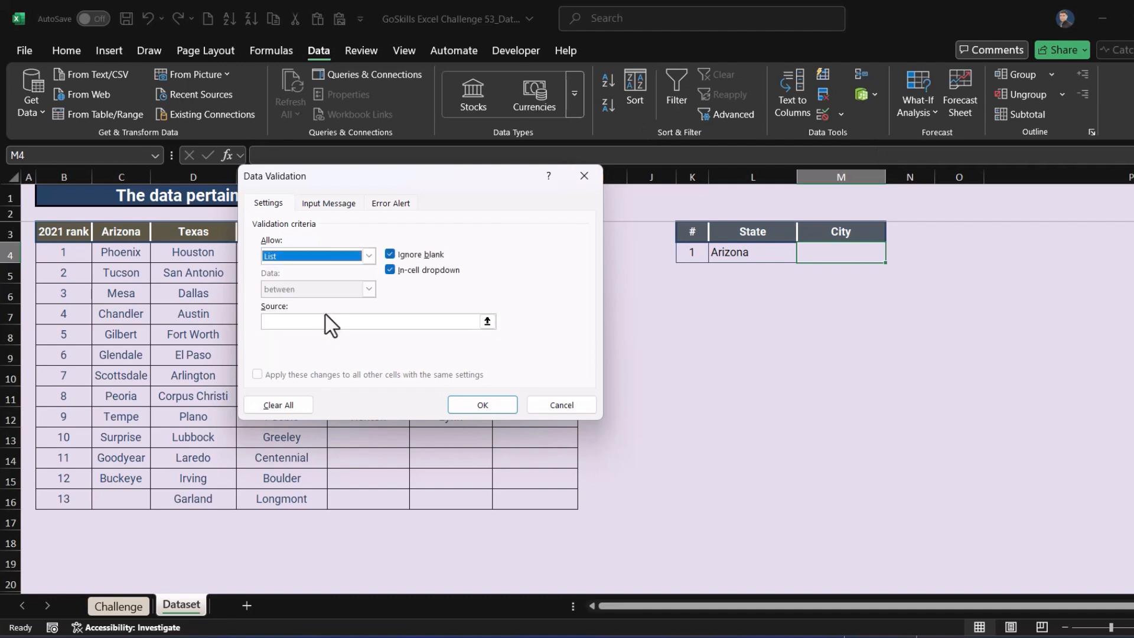
left_click(345, 322)
type("=Indirect")
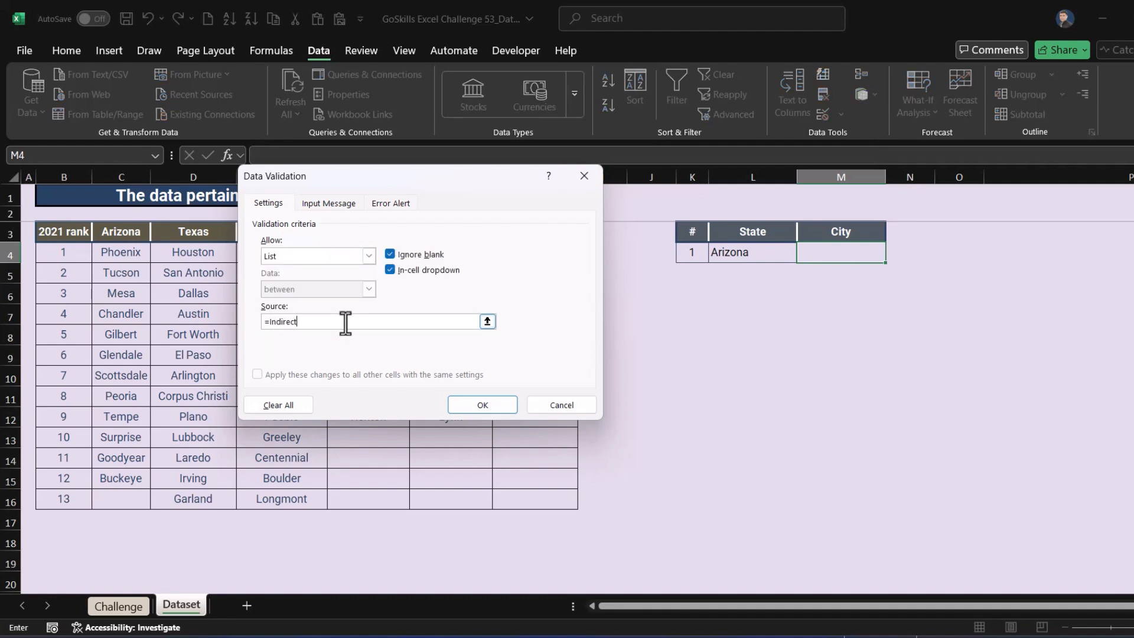
type("(")
left_click_drag(438, 179, 539, 334)
left_click(760, 254)
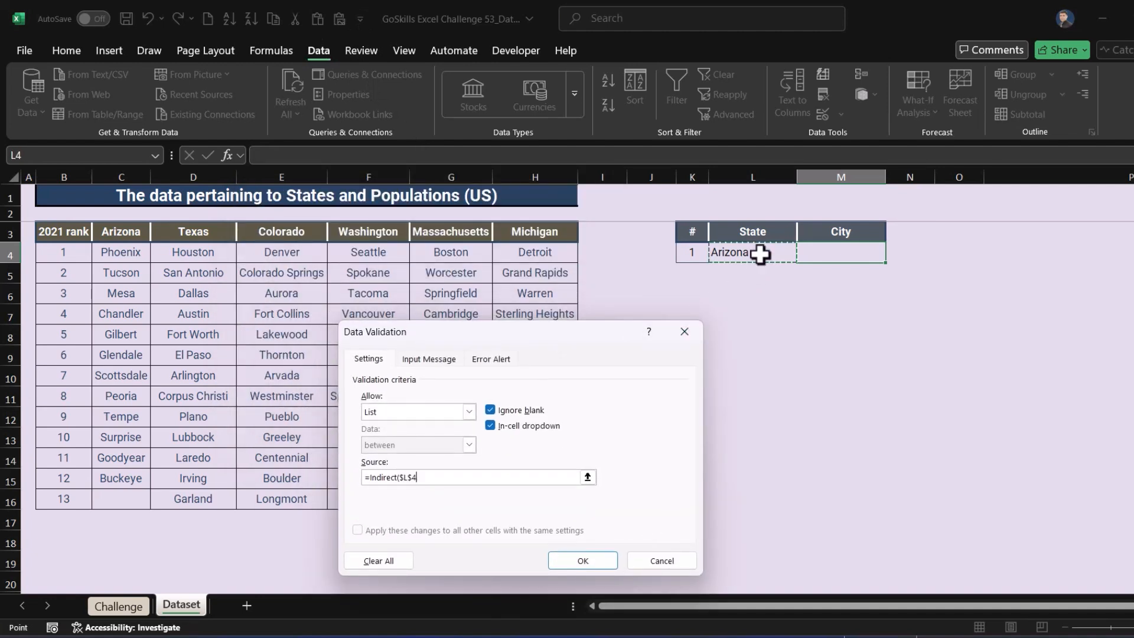
type(")")
left_click(602, 560)
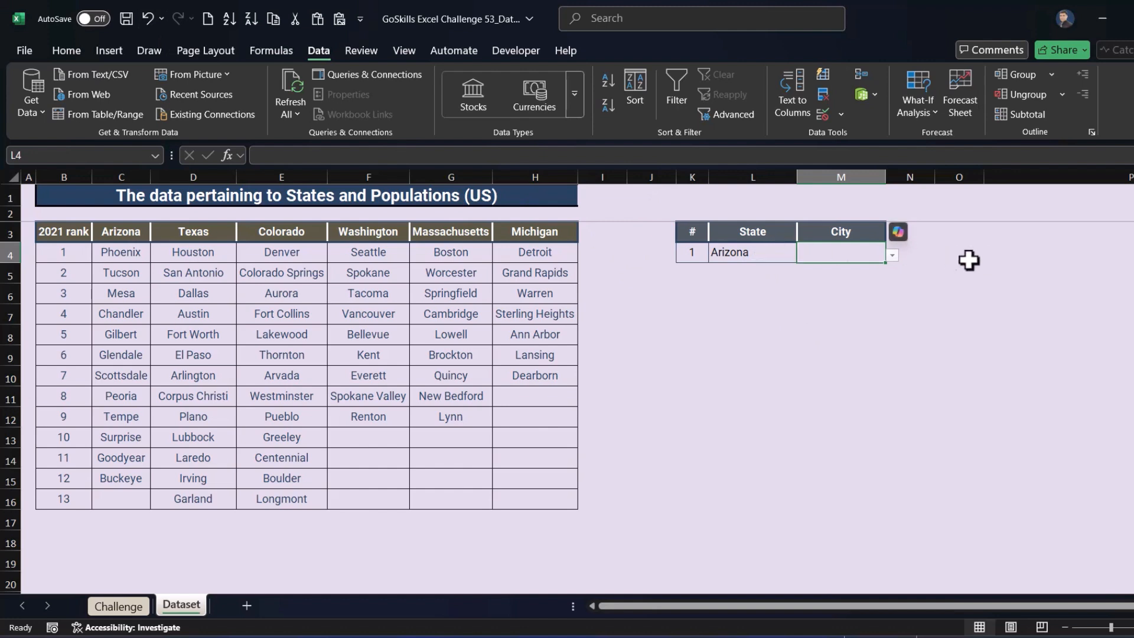
Step: Check the city choices offered in M4 for Arizona and change the state in L4 to Michigan
left_click(894, 257)
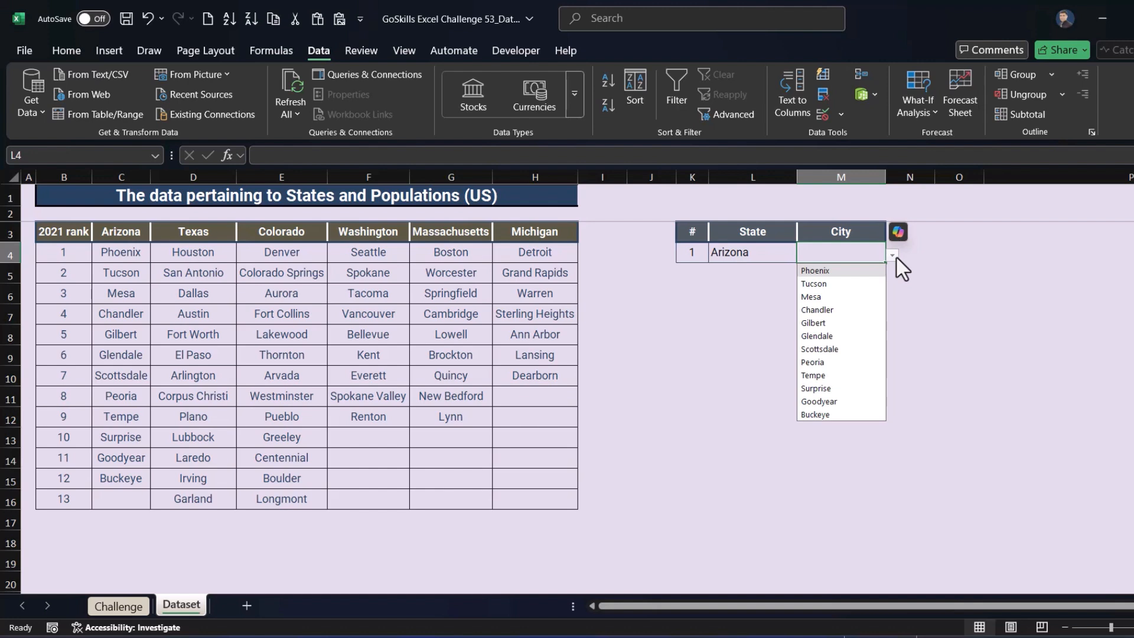
left_click(734, 291)
left_click(764, 252)
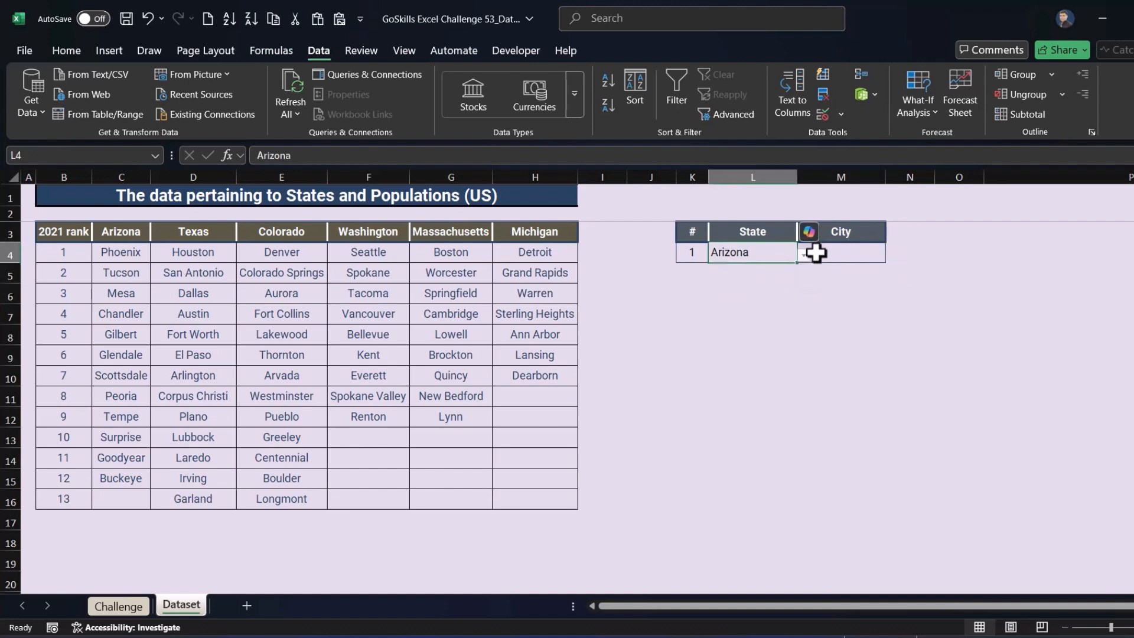
left_click(806, 256)
left_click(753, 336)
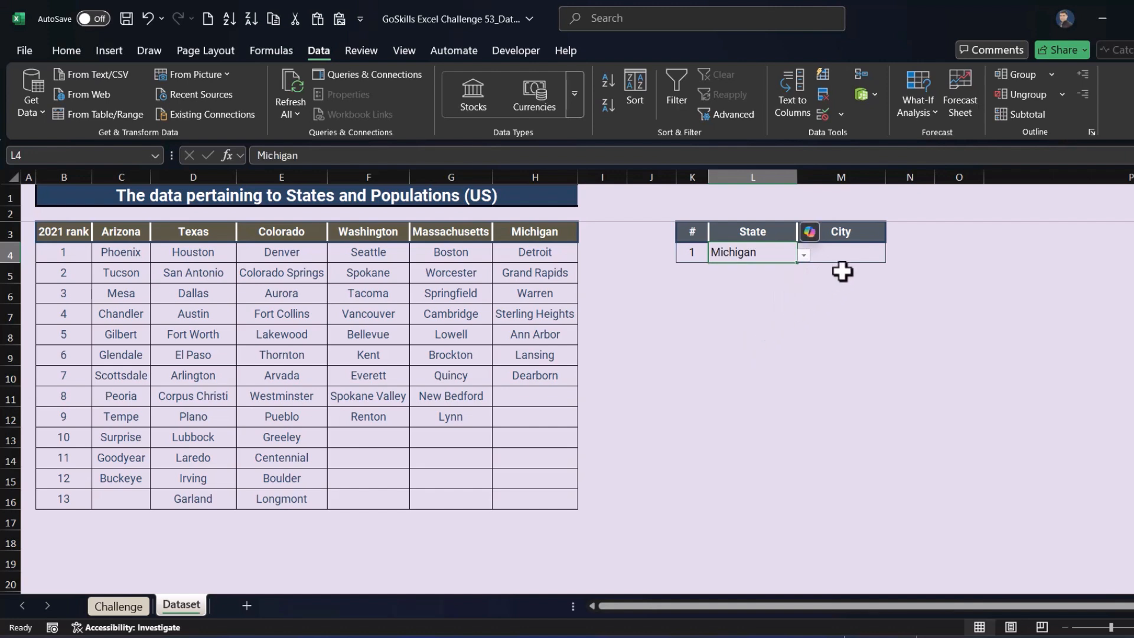
Step: Choose Detroit from the dependent city dropdown in M4
left_click(855, 254)
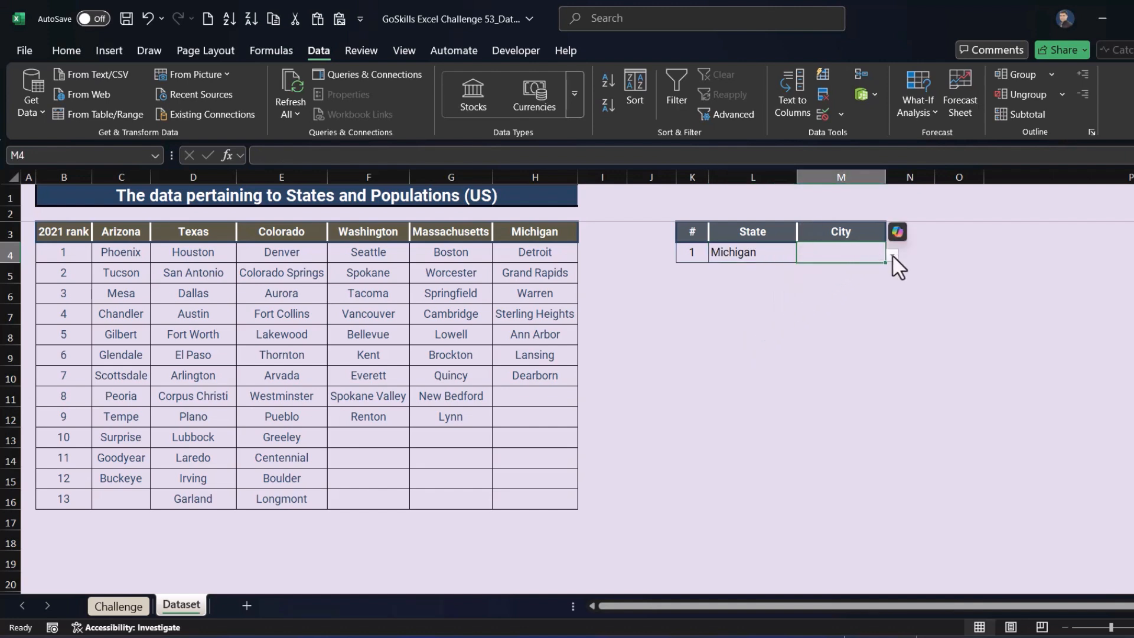
left_click(892, 255)
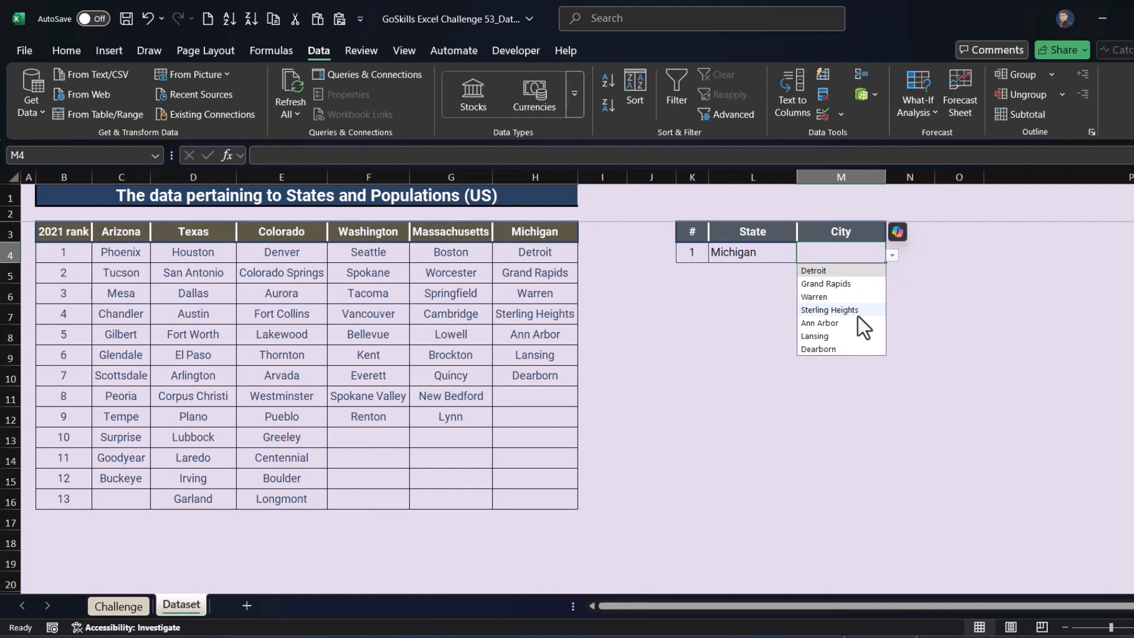
left_click(831, 272)
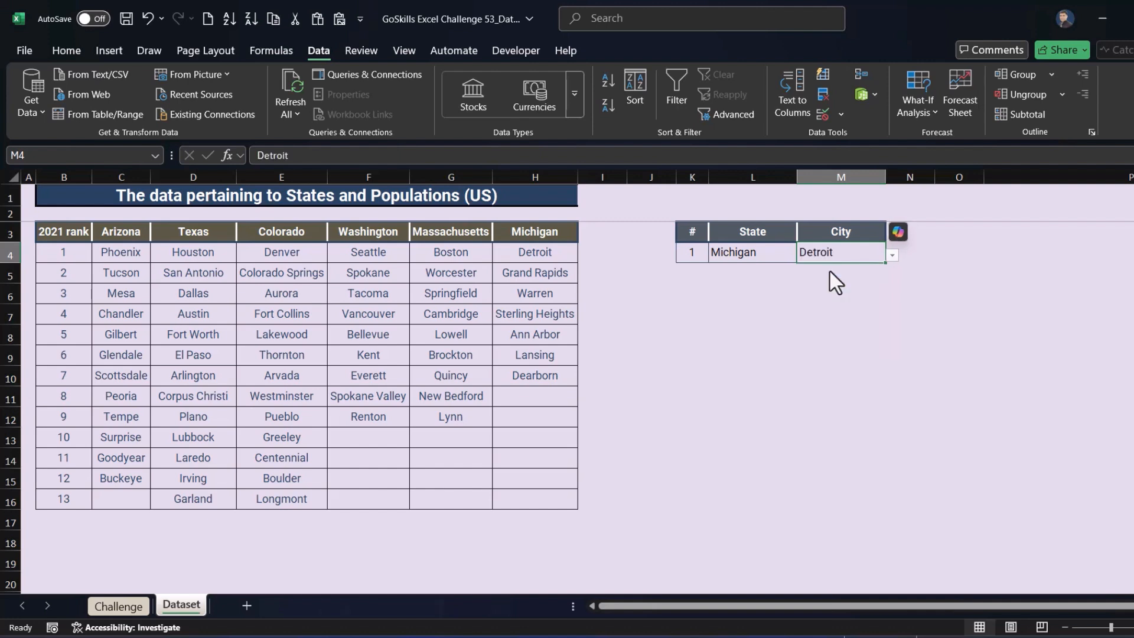
left_click(799, 295)
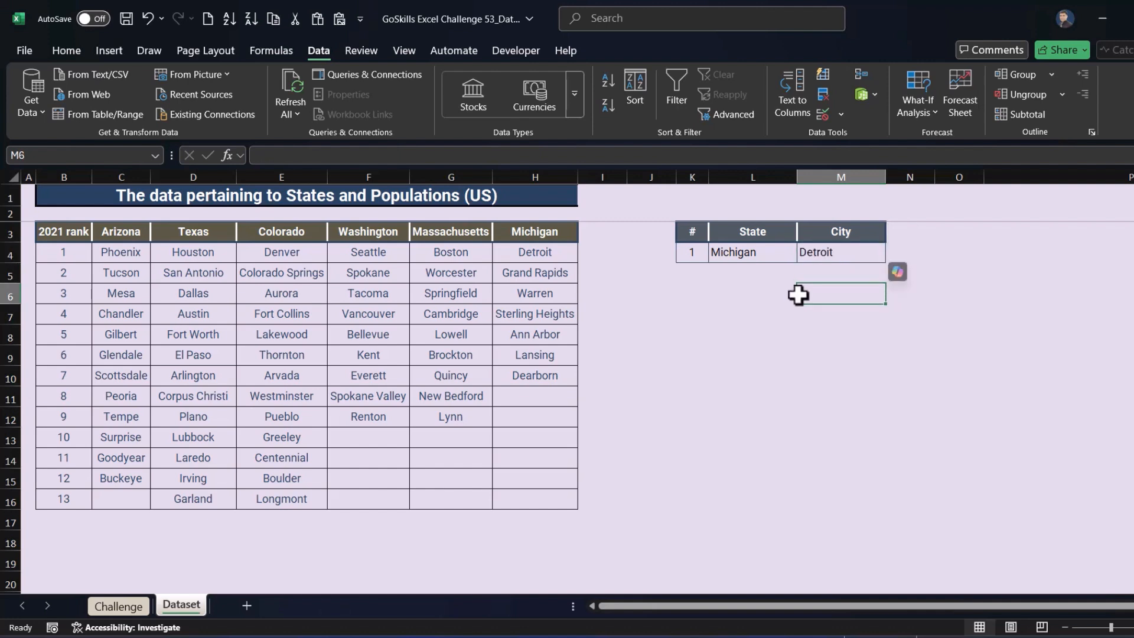
Step: Change the state in L4 to Texas using its dropdown
left_click(745, 252)
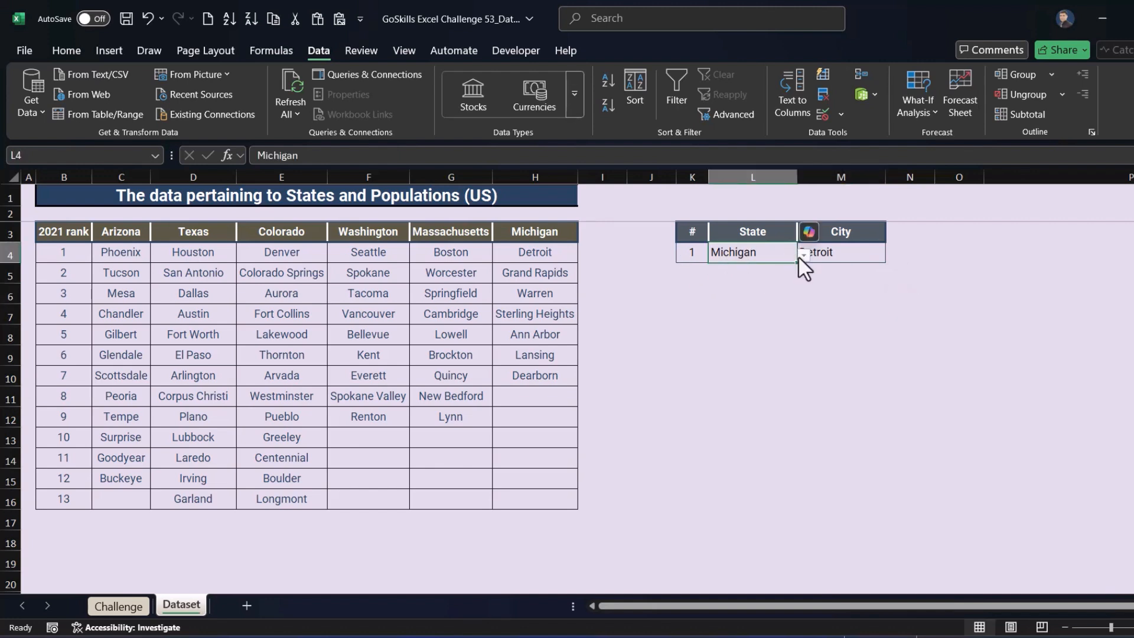
left_click(803, 254)
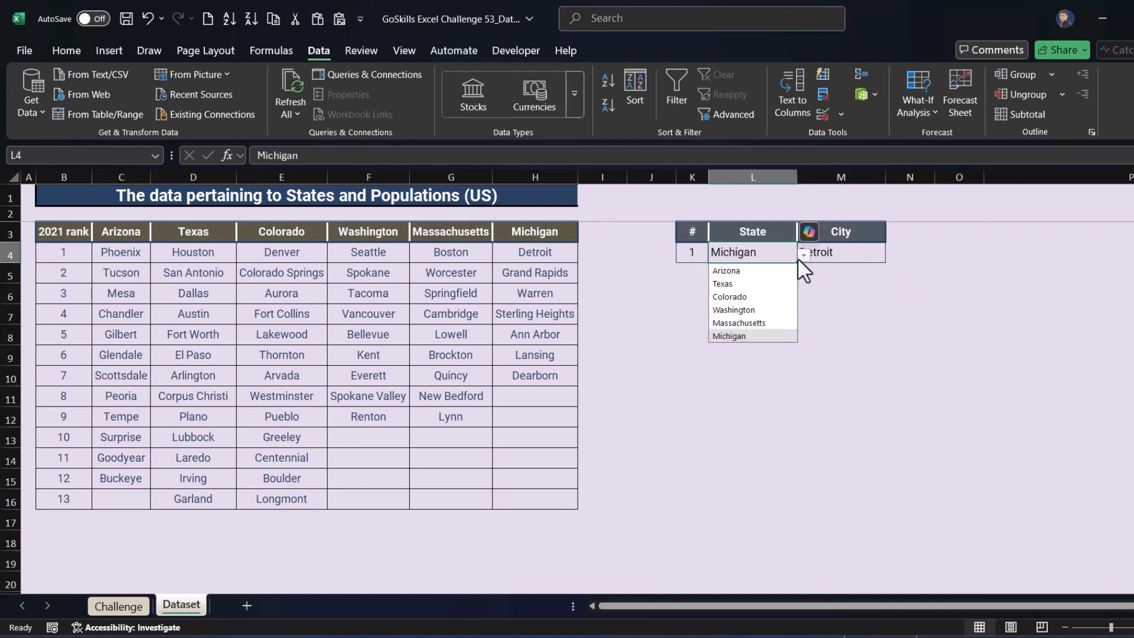
left_click(727, 284)
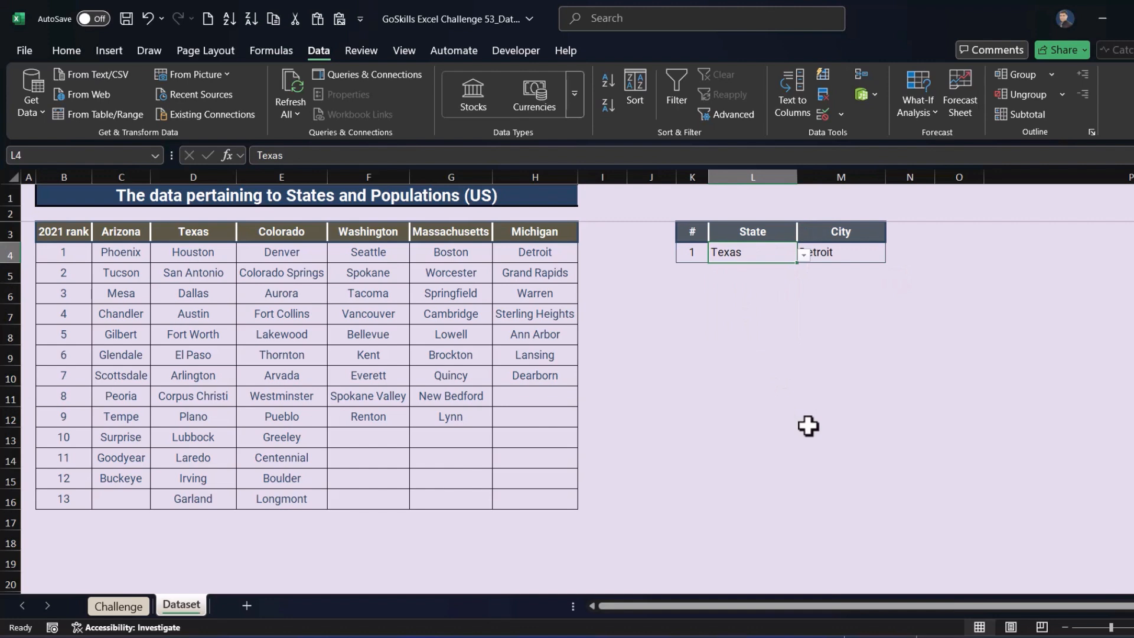
Step: Start a new conditional formatting rule for City cell M4 that uses a formula to determine which cells to format
left_click(856, 254)
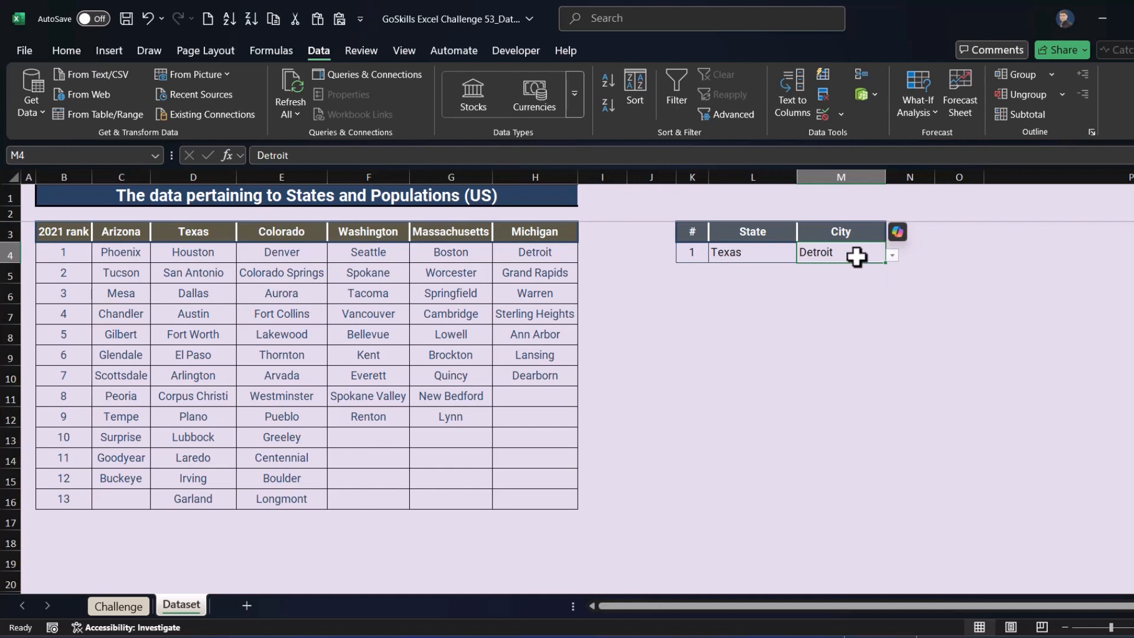
left_click(72, 50)
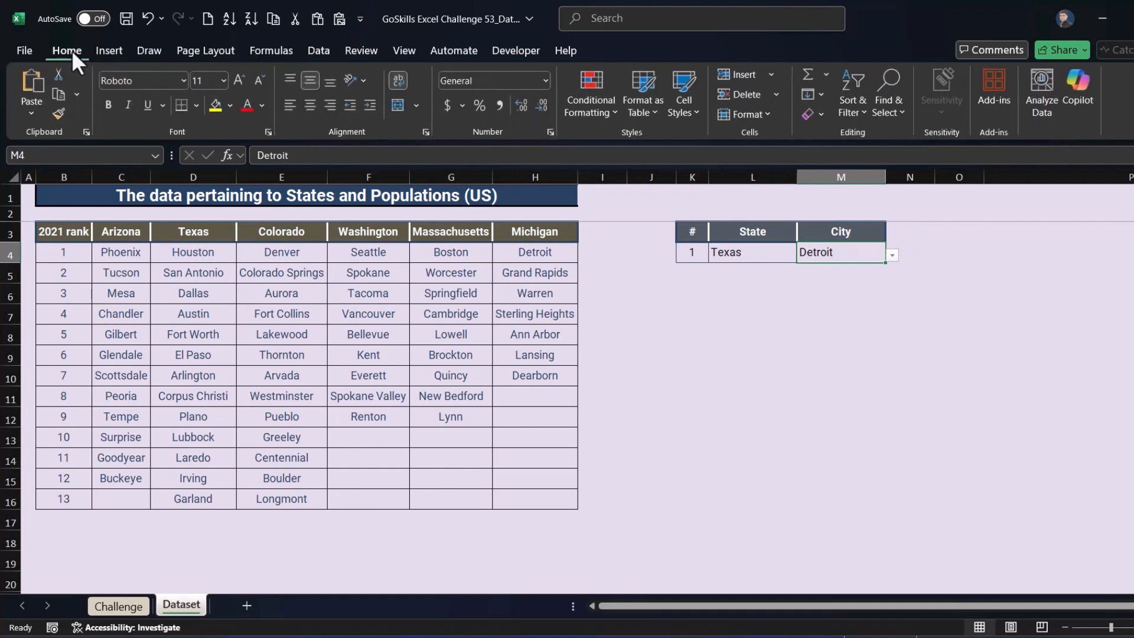
left_click(591, 99)
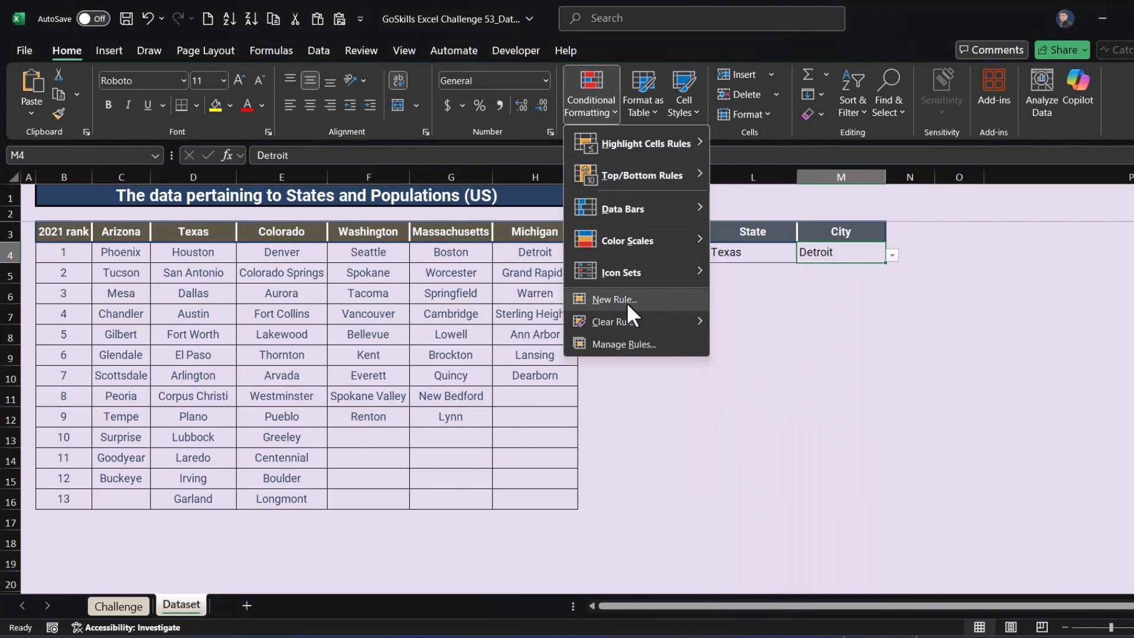
left_click(626, 301)
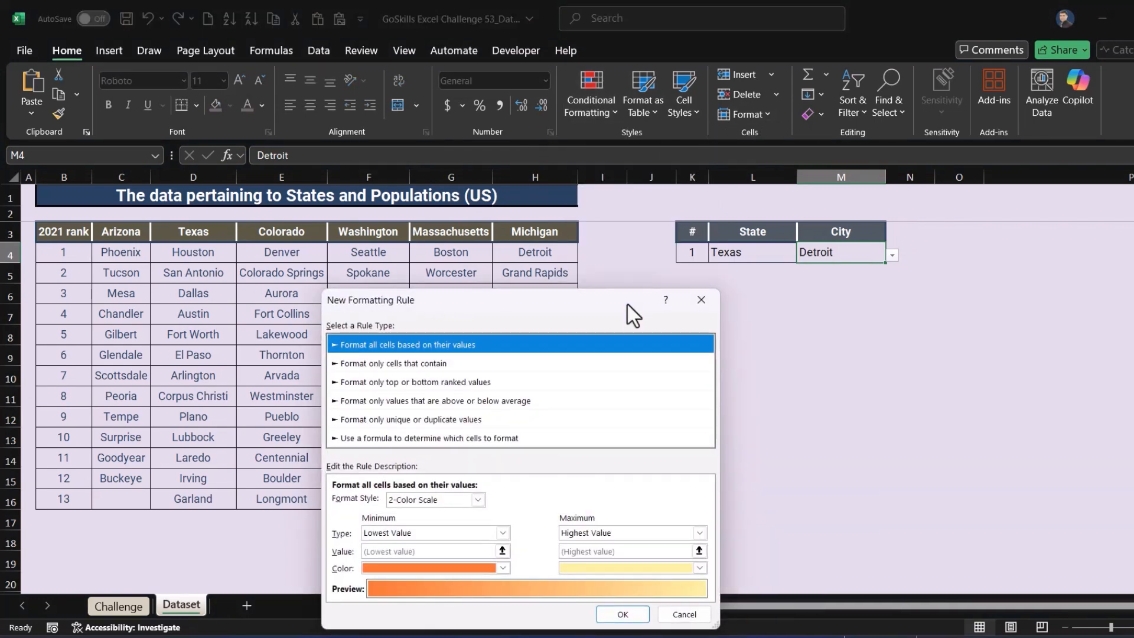
left_click(440, 438)
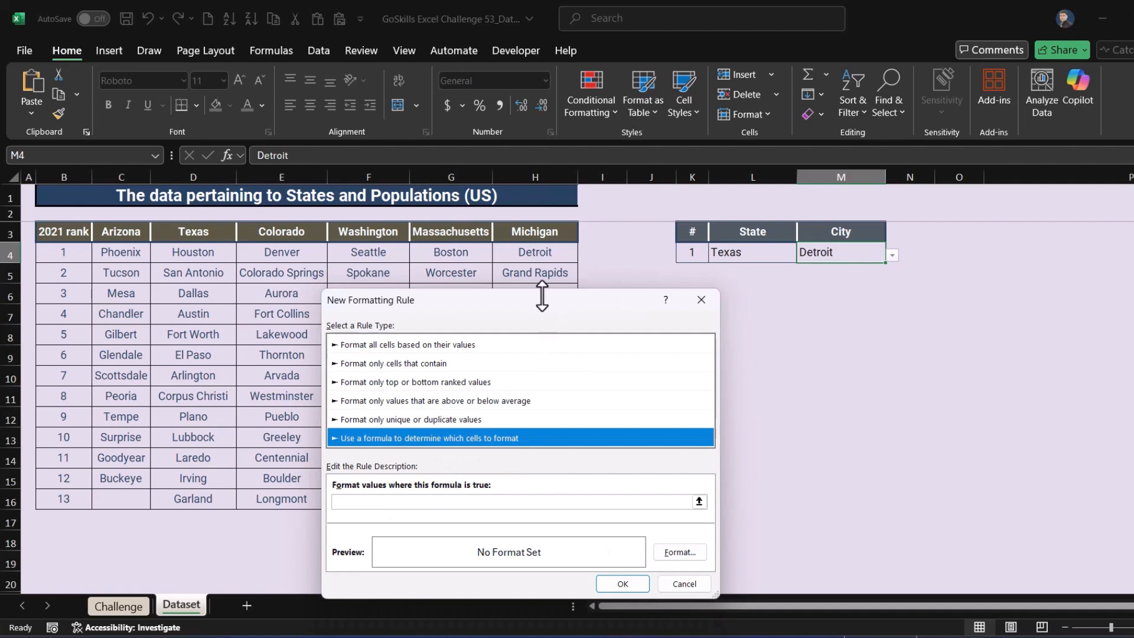
left_click_drag(542, 297, 557, 180)
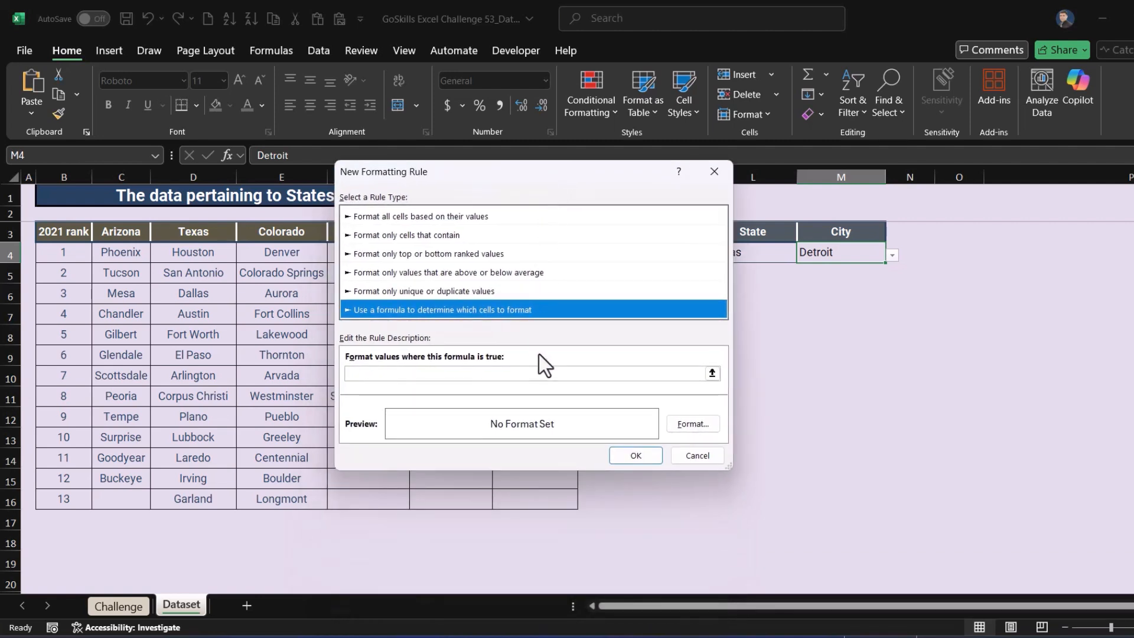
Step: Enter =Countif(Indirect($L$4),$M$4)=0 as the formatting rule's formula, referencing the State and City cells
left_click(449, 373)
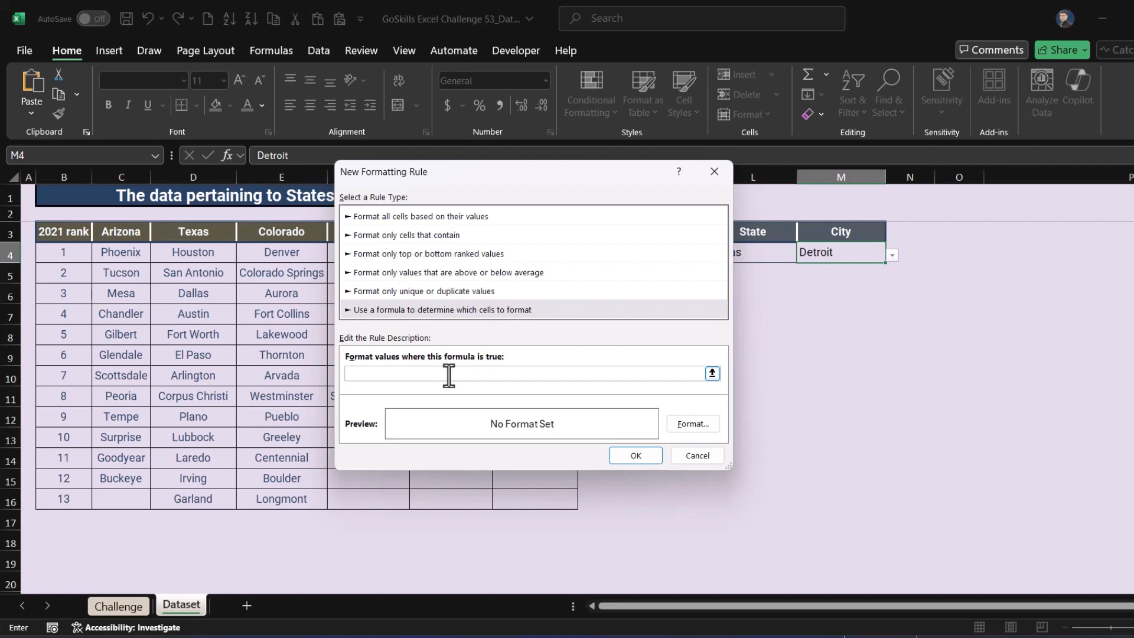
type("=Countif(Indirect(")
left_click_drag(467, 186, 389, 289)
left_click(742, 257)
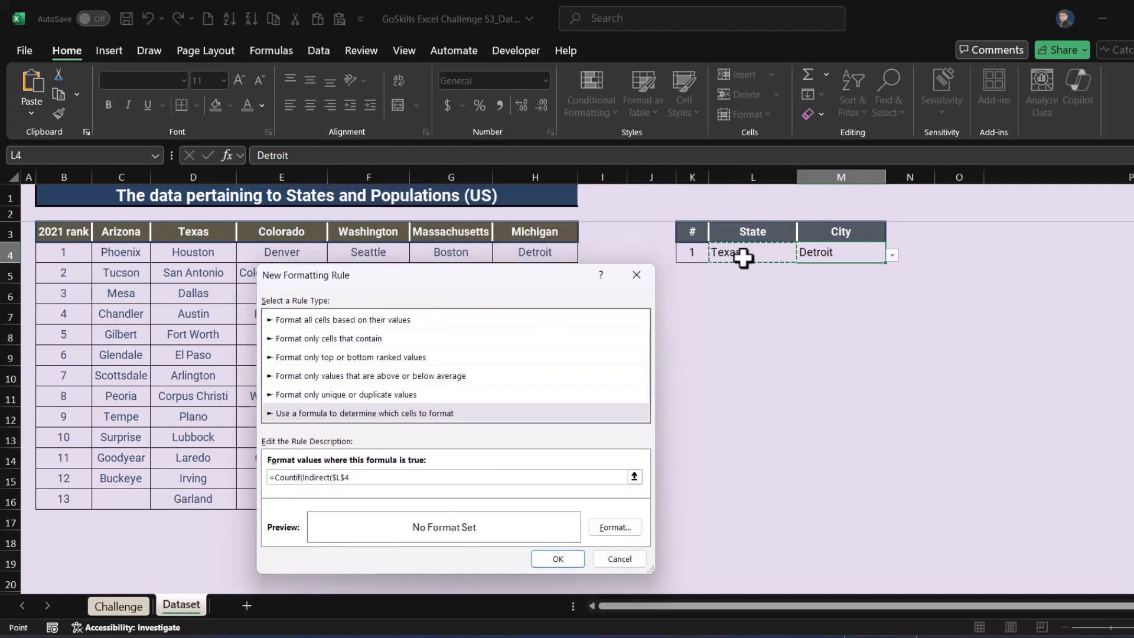
type("),")
left_click(851, 251)
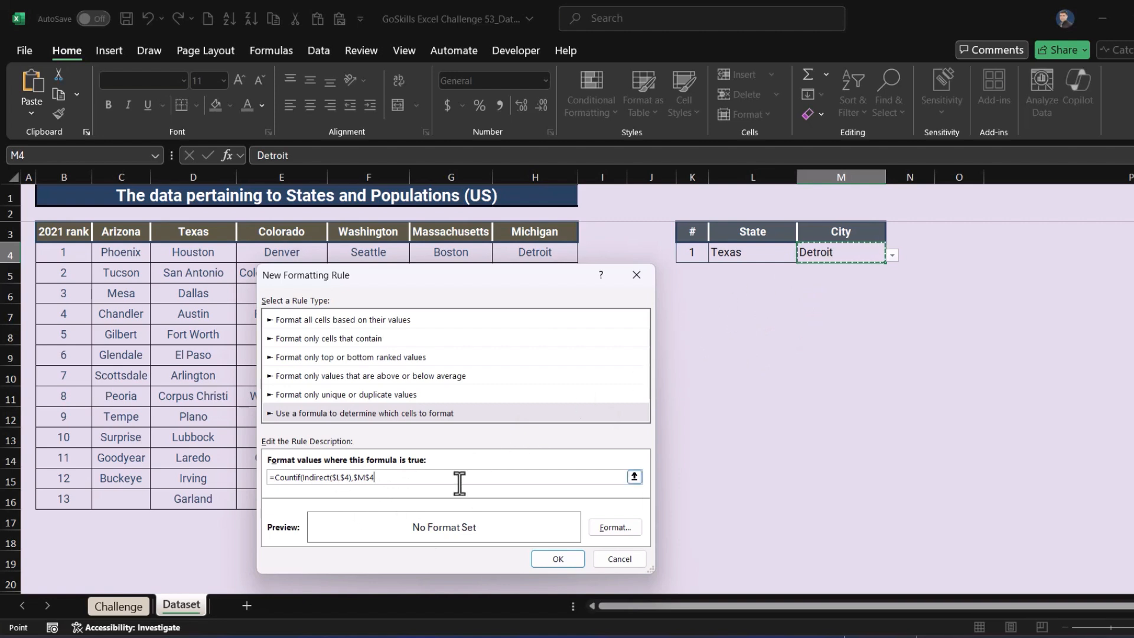
type(")=0")
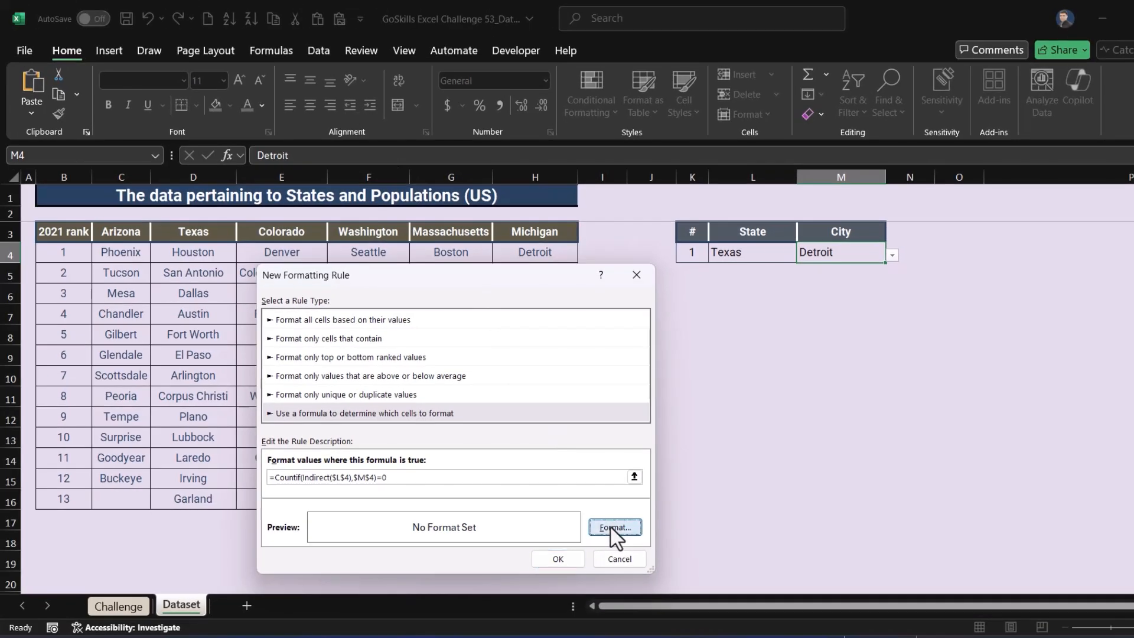
Step: Give the rule the custom number format ;;; to hide mismatched cities, and apply the rule
left_click(632, 576)
left_click(335, 252)
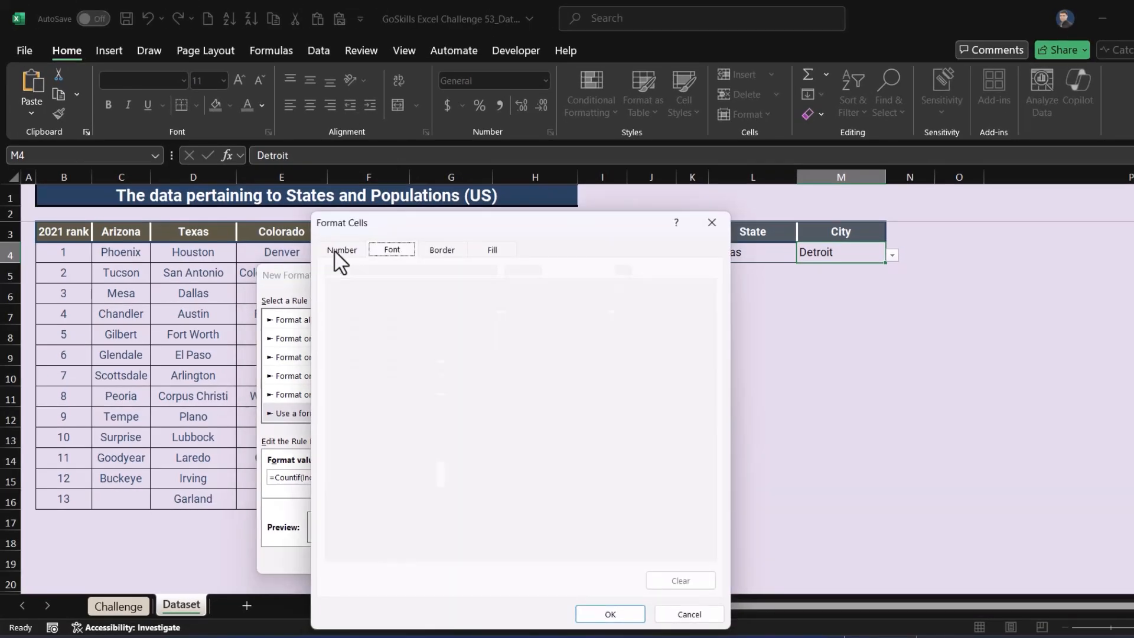
left_click(342, 402)
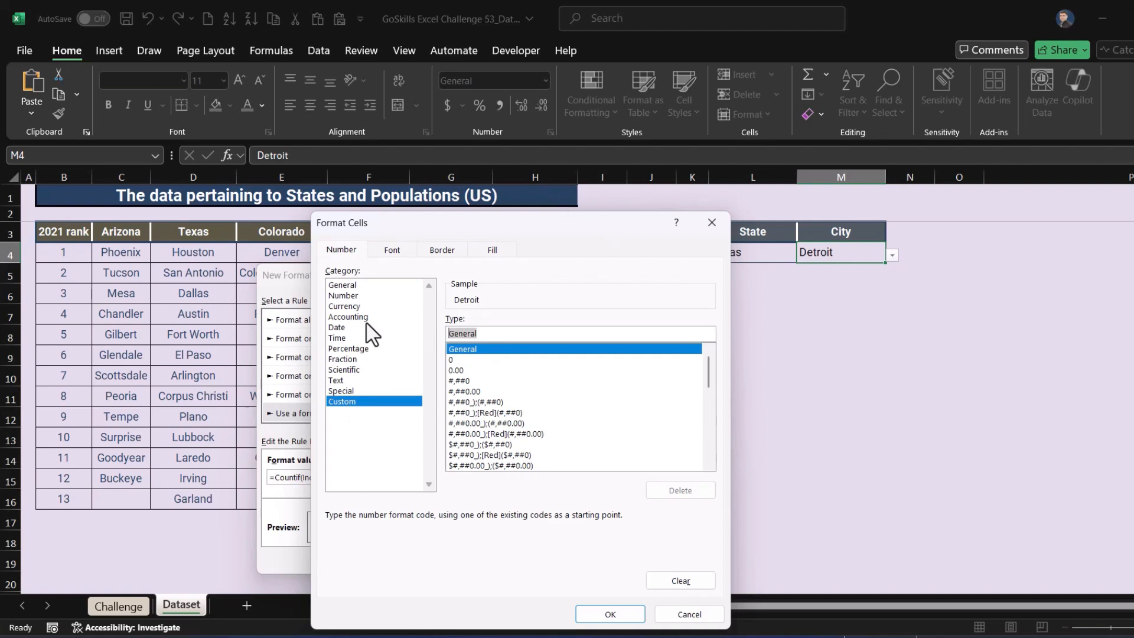
type(";;;")
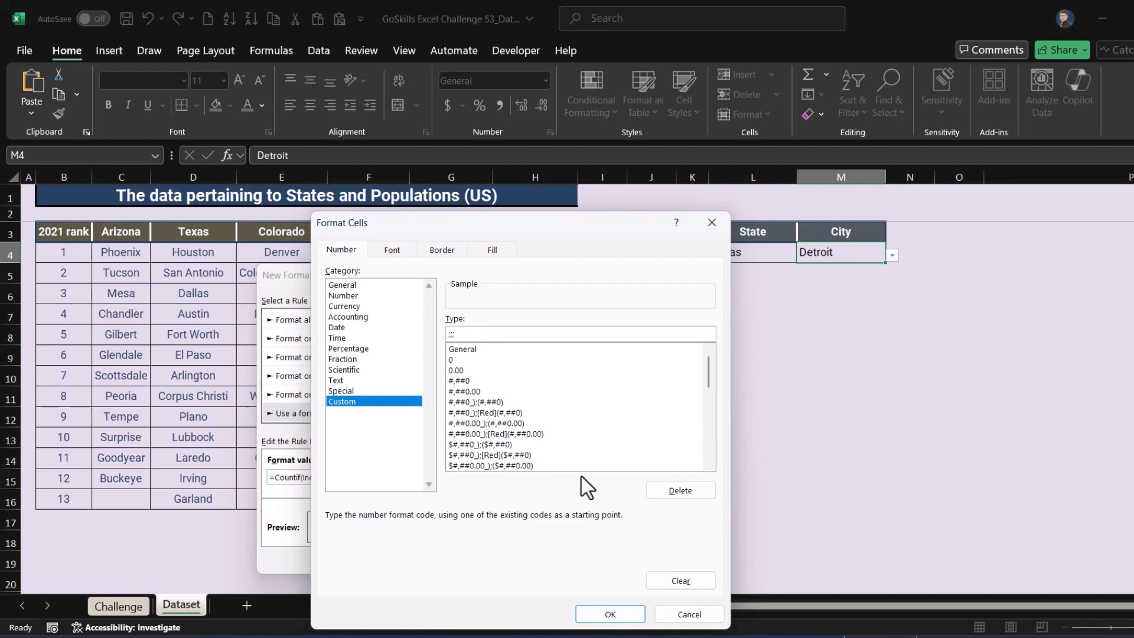
left_click(610, 614)
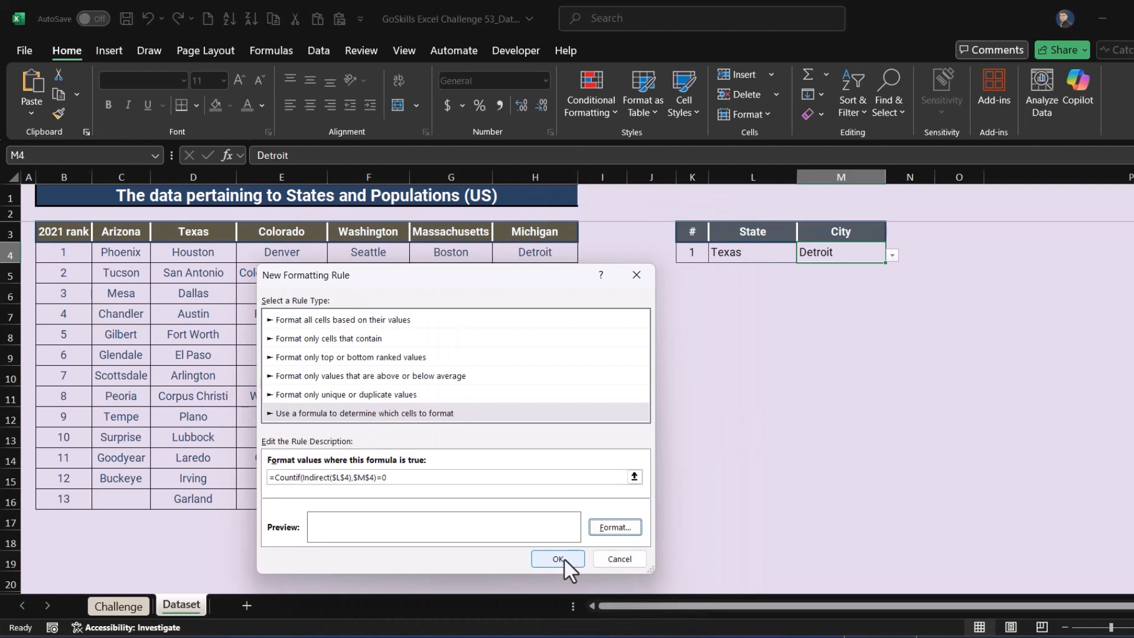
left_click(558, 559)
Step: Change the state in L4 to Michigan and check the city shown in M4
left_click(762, 252)
left_click(804, 255)
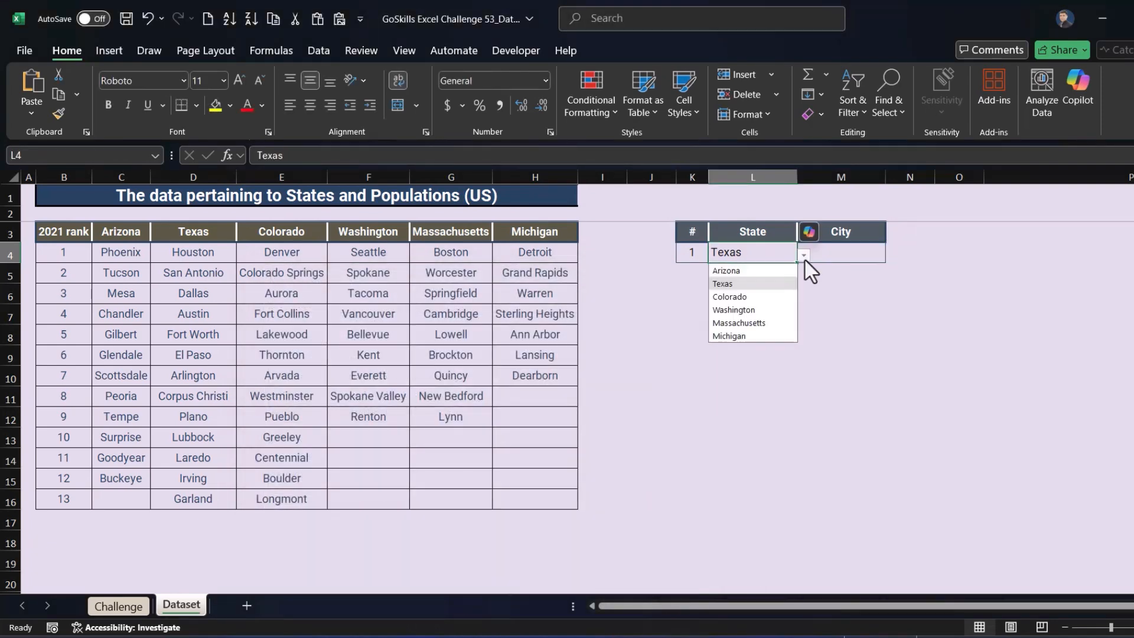
left_click(745, 335)
left_click(860, 253)
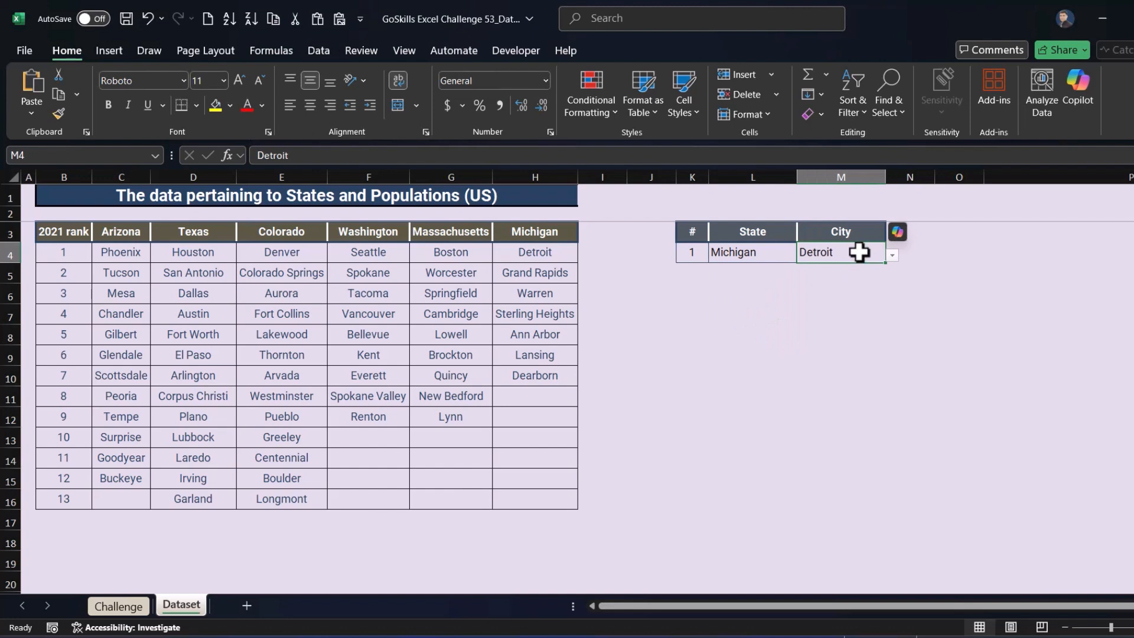
Step: Change the state in L4 to Colorado to test the conditional formatting on the City cell
left_click(789, 258)
left_click(804, 255)
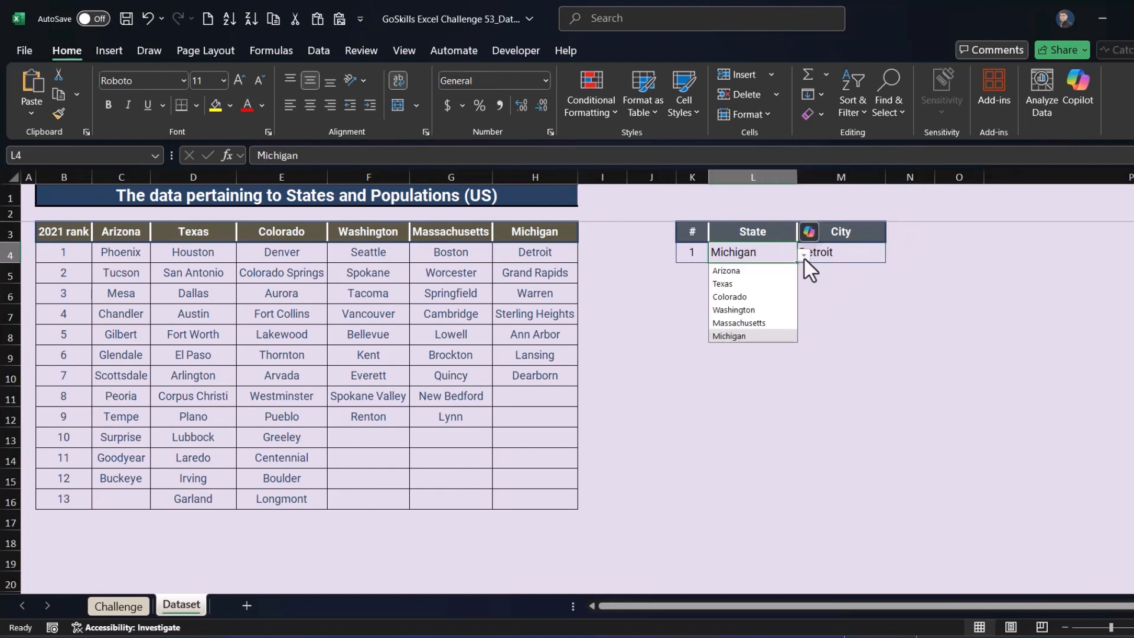
left_click(749, 298)
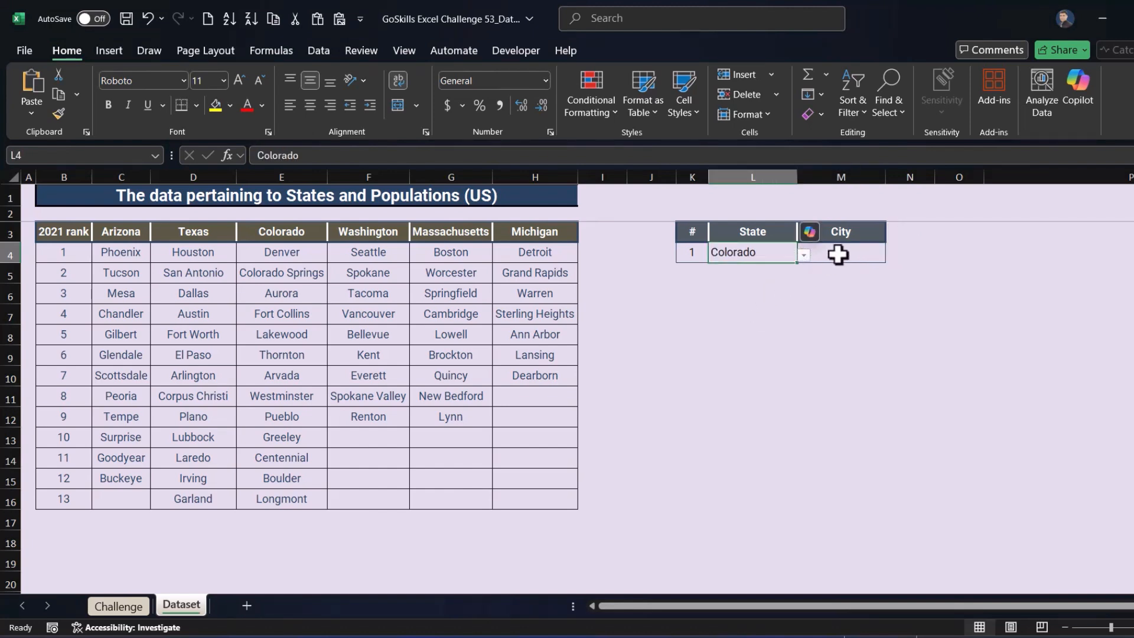